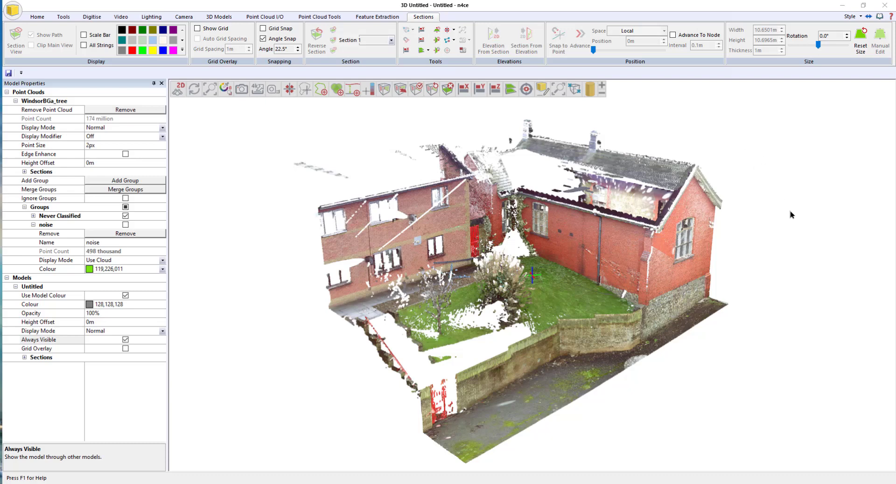
- Digitise a two-point line with code BB along the long red brick wall facing the lawn
drag(757, 241, 760, 233)
scroll(761, 245, up, 3)
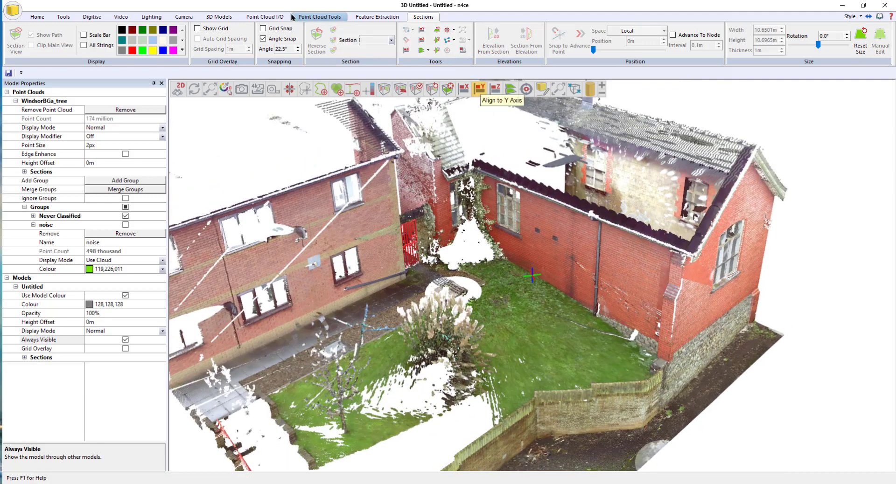
click(92, 17)
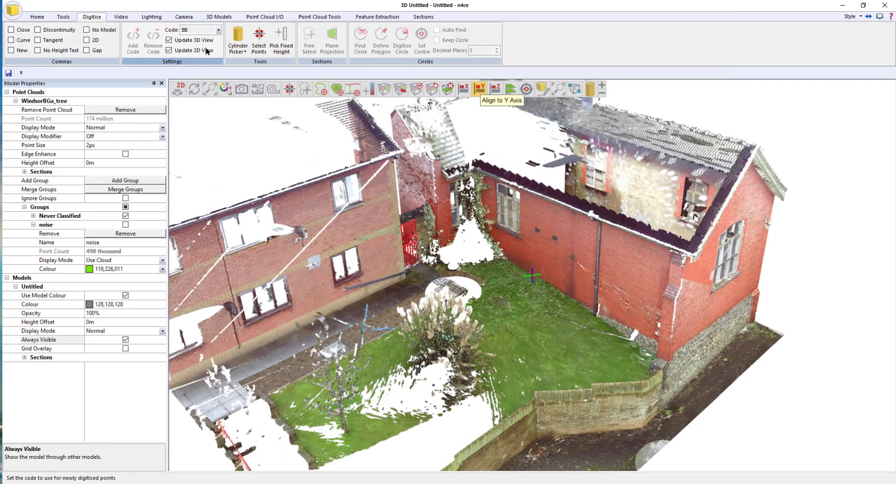
click(256, 46)
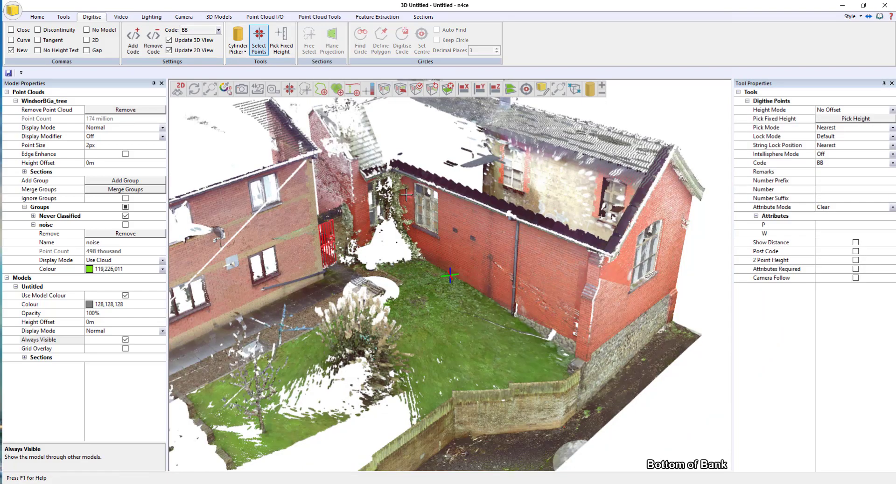
click(406, 195)
click(579, 267)
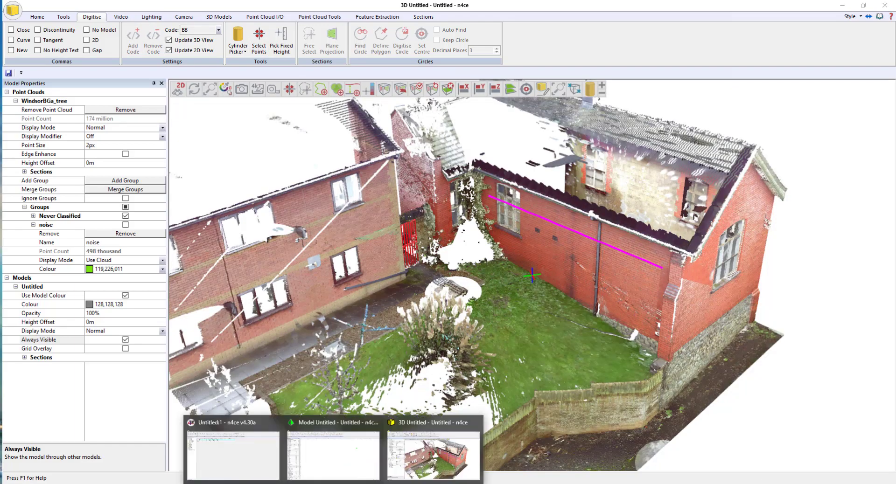
- In the 2D model window, extend both ends of the line by 1.0 using the End Point method, and refresh the 3D view
click(320, 470)
scroll(435, 227, down, 2)
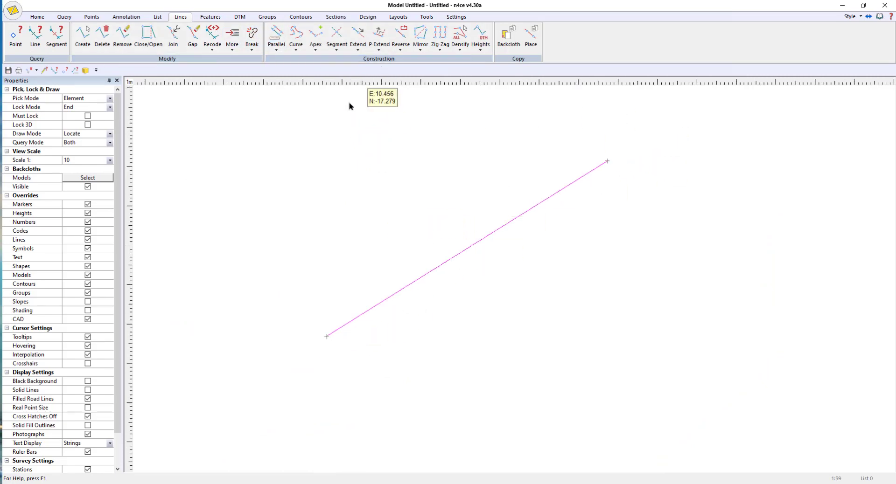
click(349, 47)
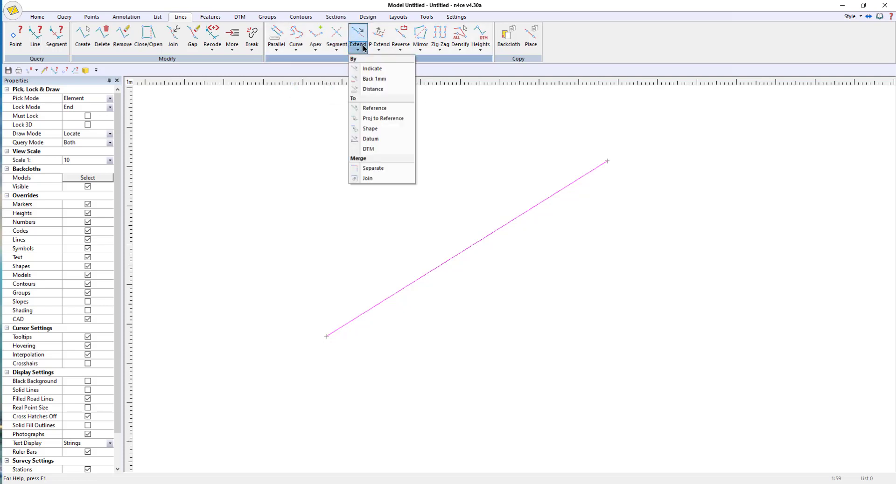
click(382, 88)
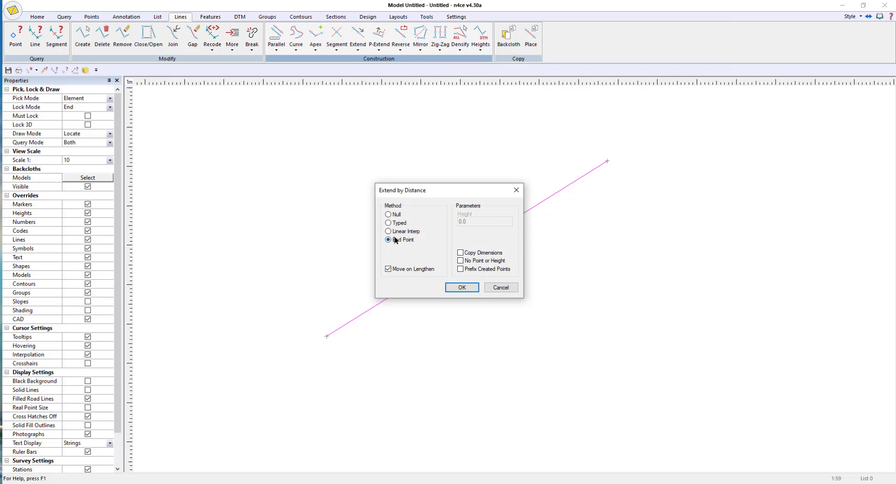
click(471, 288)
click(348, 325)
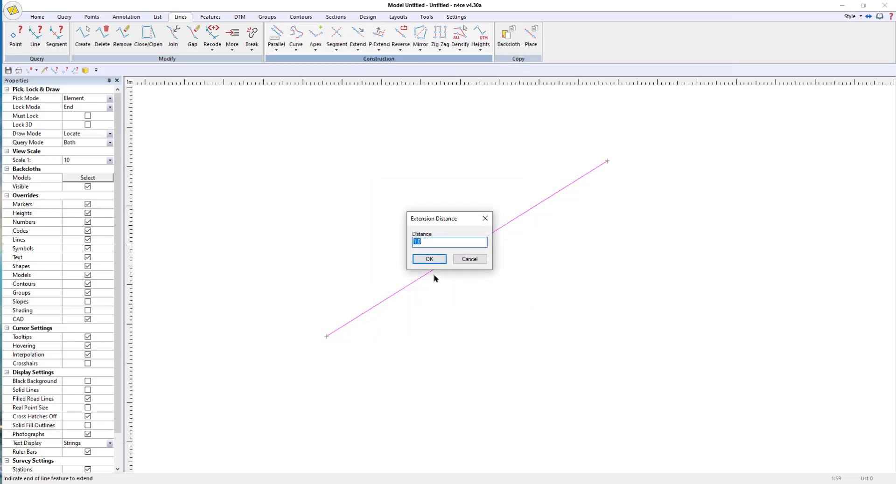
click(430, 259)
click(605, 164)
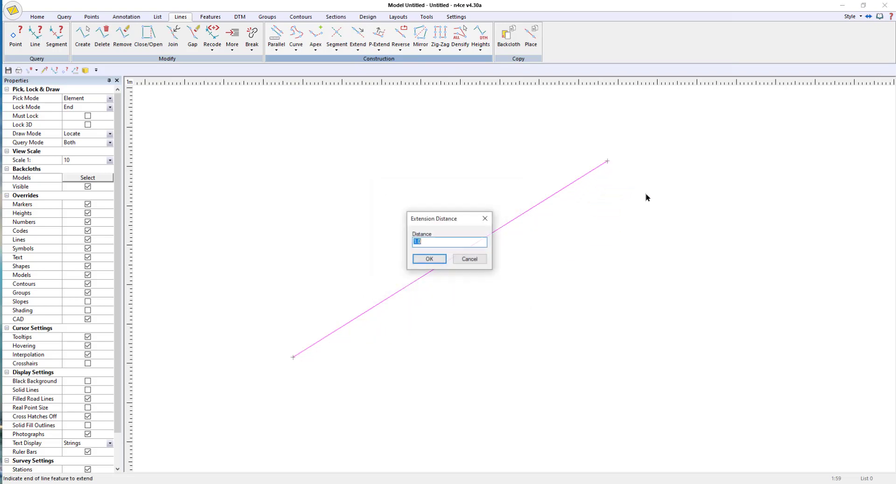
click(430, 259)
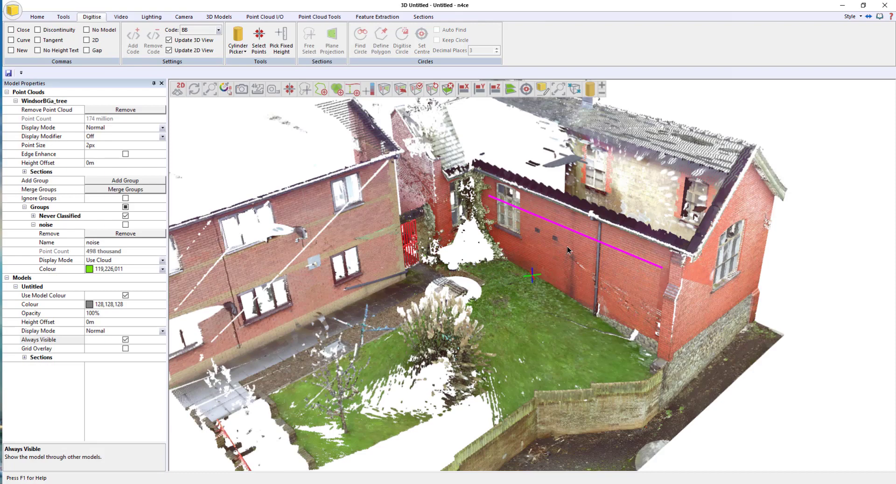
click(195, 88)
drag(791, 334, 814, 299)
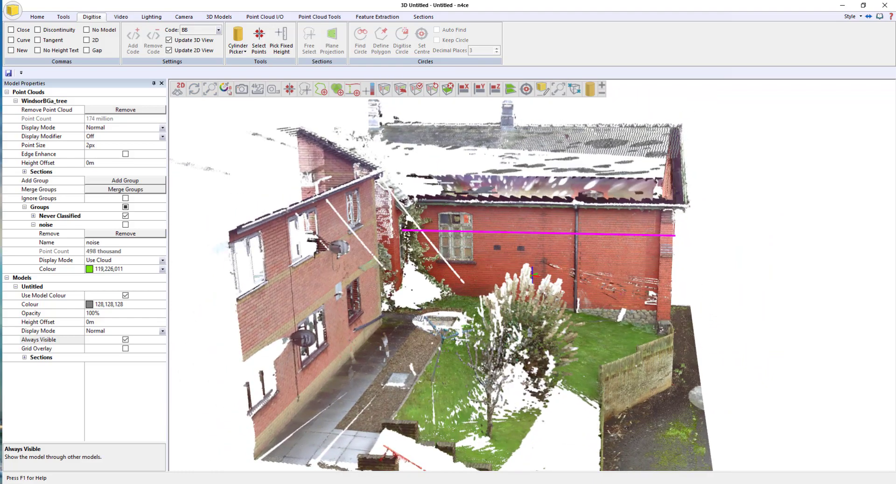
- Extend the line's north-east end by another 1.0 in the 2D model and update the model data in the 3D view
mouse_move(394, 466)
click(355, 455)
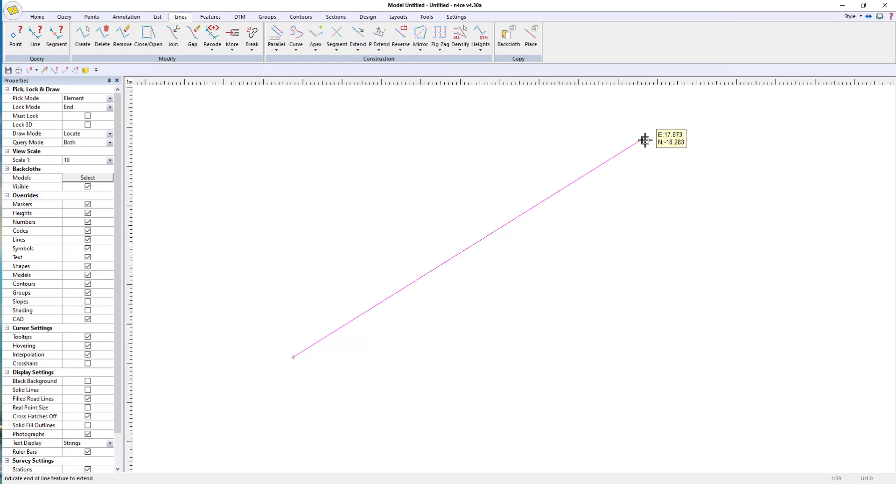
click(645, 140)
click(426, 257)
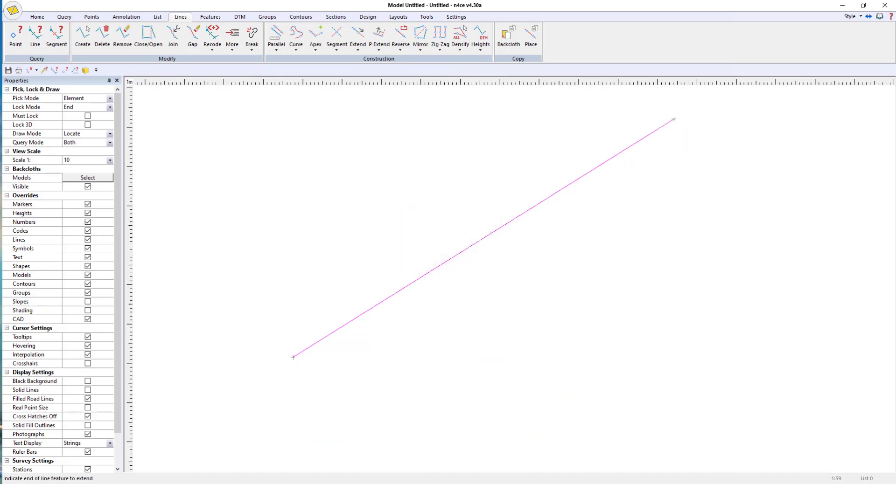
mouse_move(420, 481)
click(438, 449)
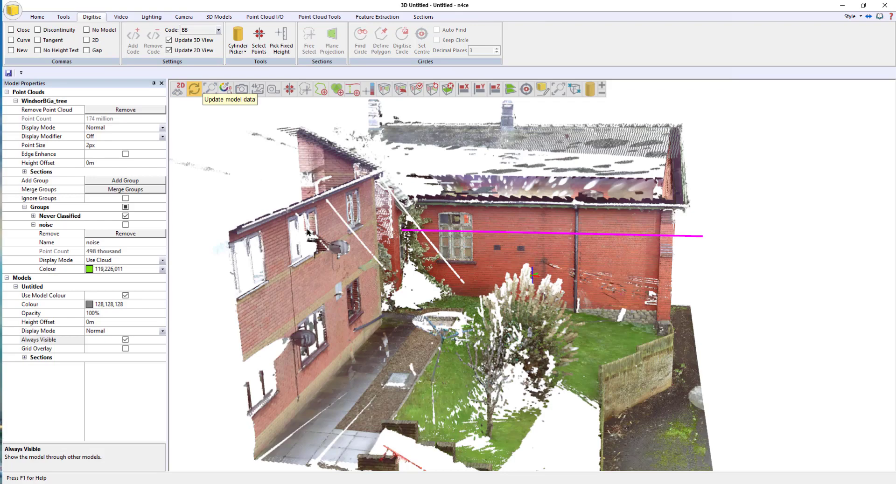
drag(715, 348, 693, 339)
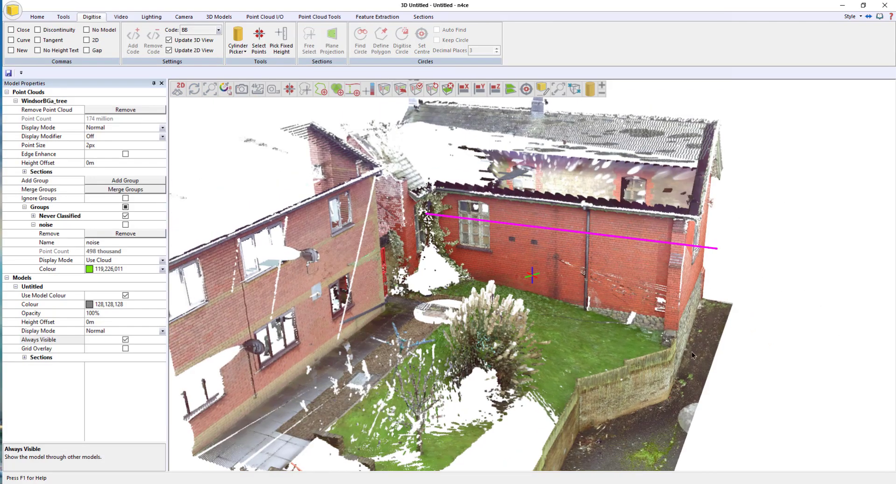
drag(739, 401, 690, 399)
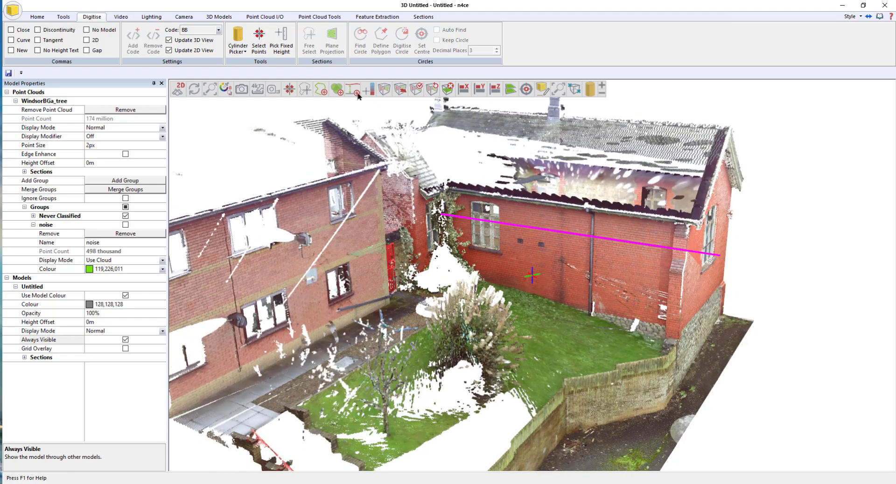
- Pick a ground point on the path outside the garden wall to read its coordinates and height
click(64, 17)
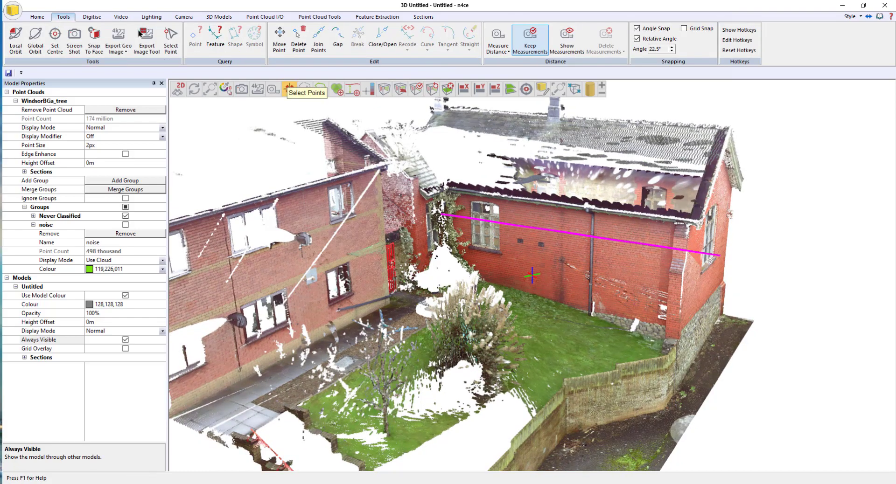
click(170, 41)
click(620, 373)
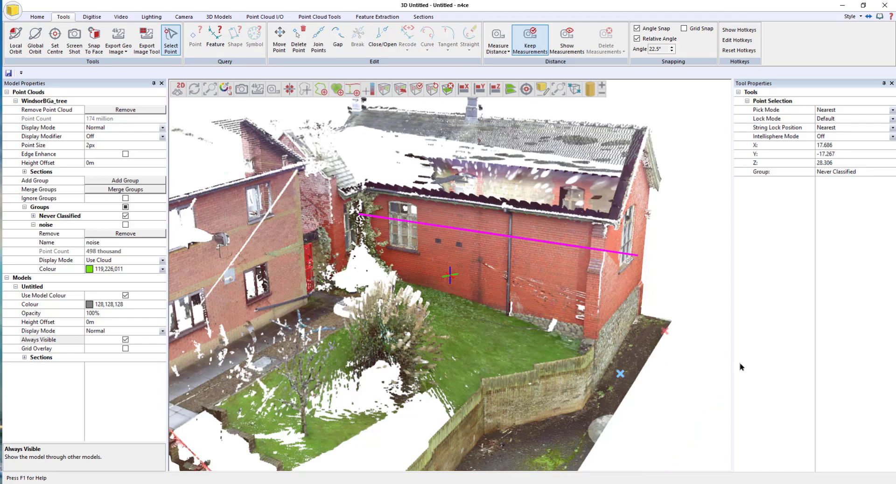
key(Escape)
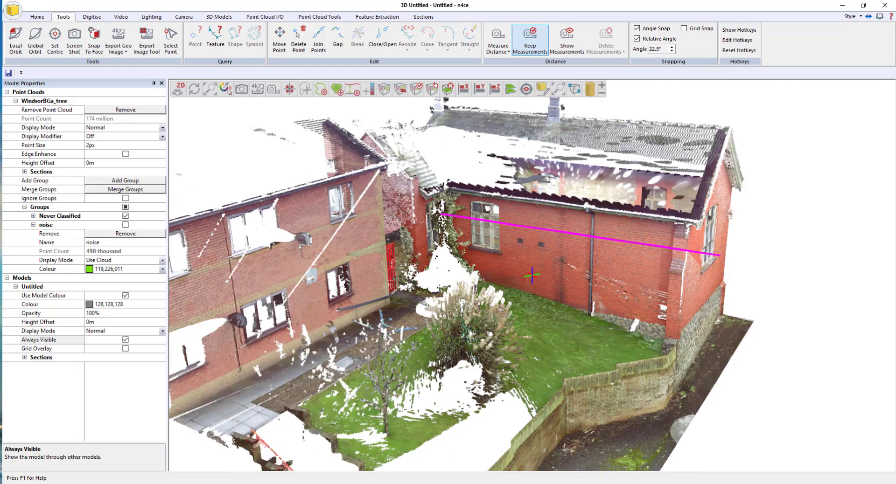
- Set the whole line to a single height near ground level in the 2D model and refresh the 3D view
mouse_move(335, 483)
click(348, 463)
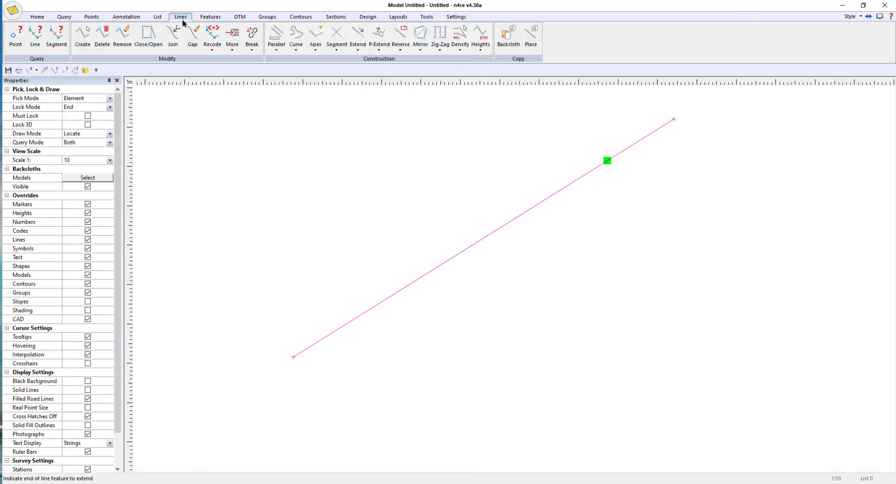
click(481, 37)
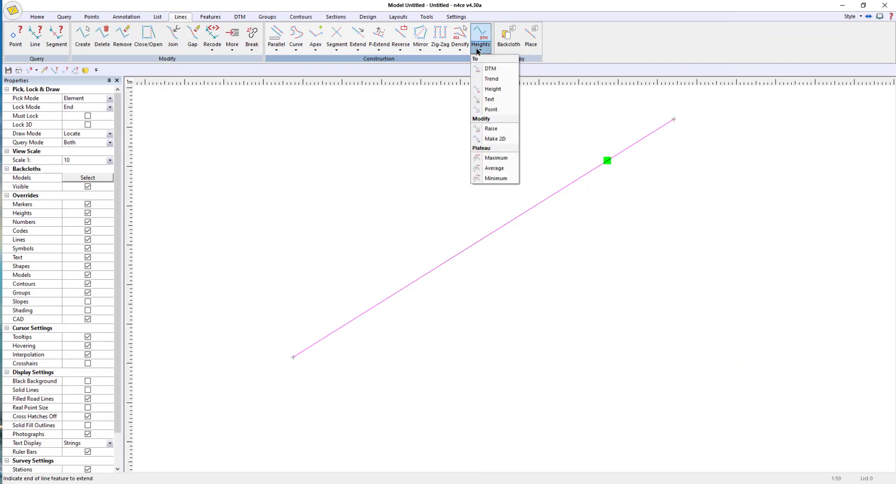
click(498, 94)
click(564, 187)
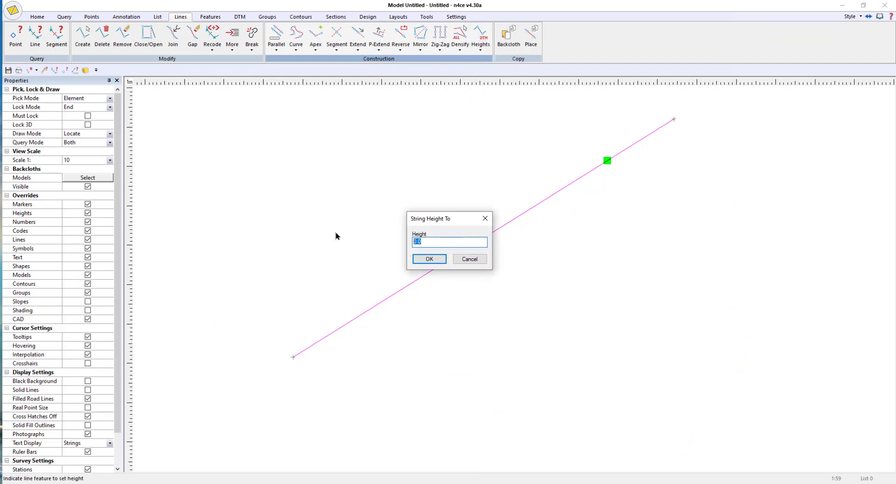
key(Return)
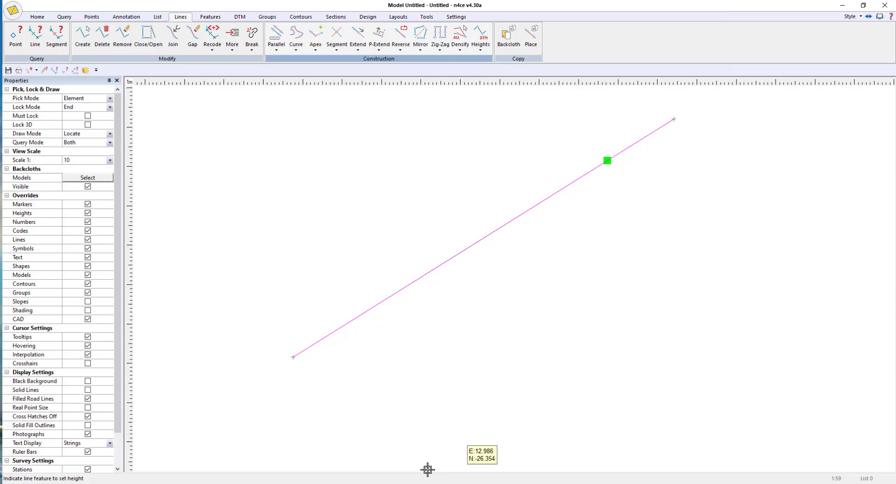
click(399, 463)
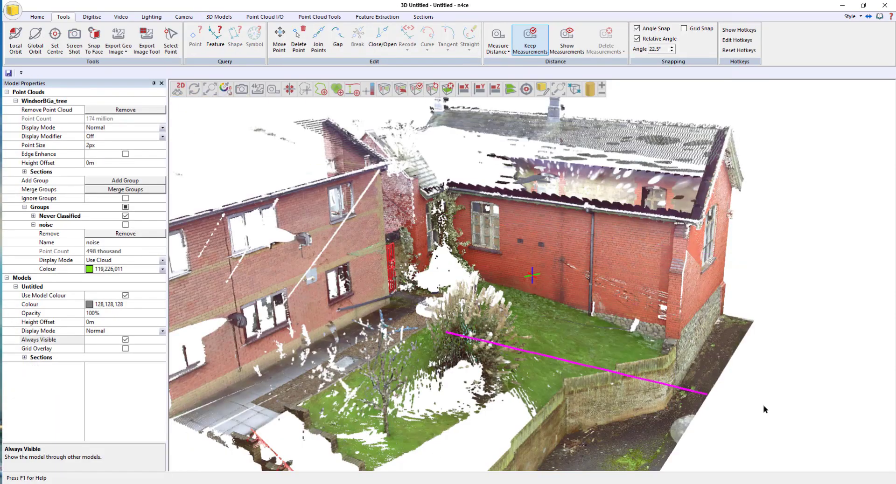
middle_drag(764, 409, 303, 345)
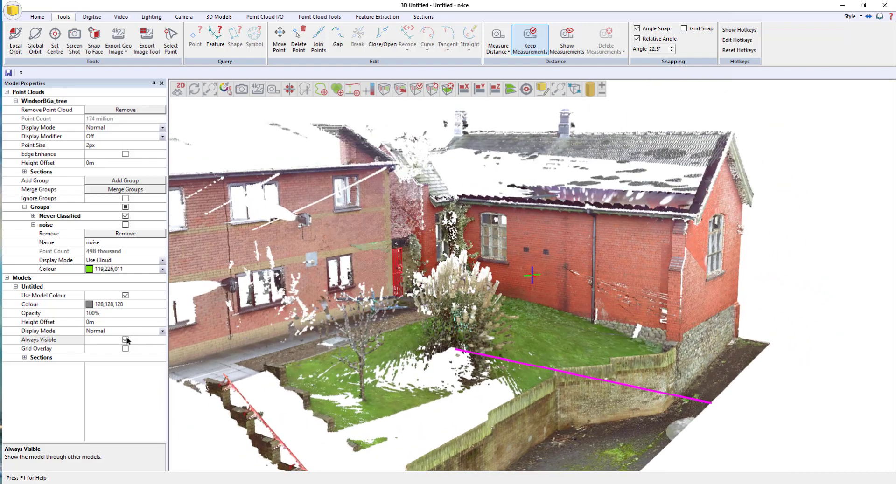
middle_drag(802, 382, 792, 388)
- Create a section from the lowered line feature, using it as the base line with Bottom alignment
click(421, 18)
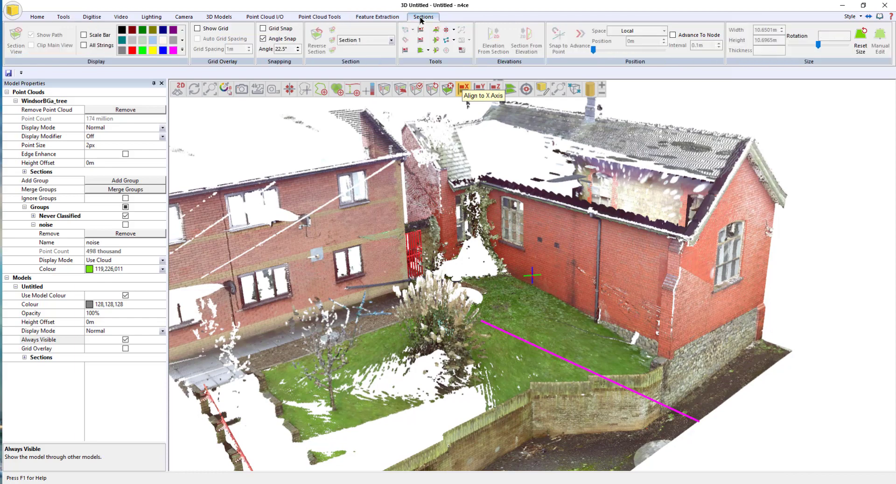
click(454, 39)
click(459, 61)
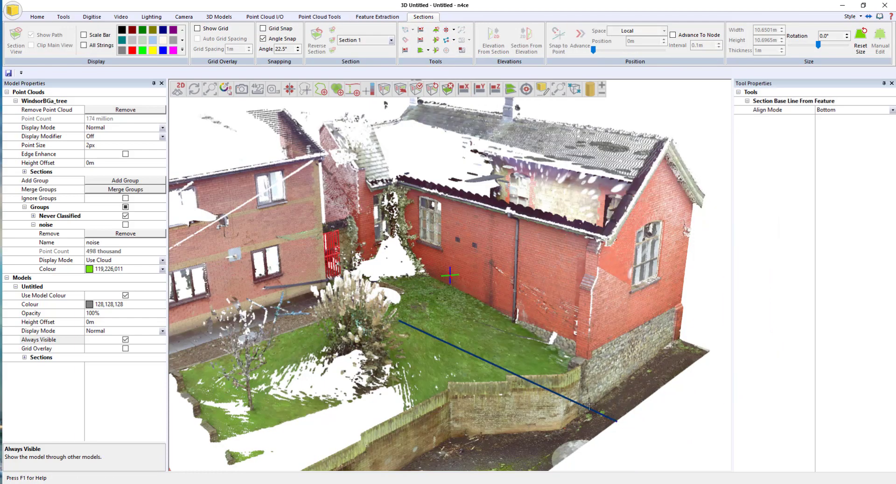
click(541, 394)
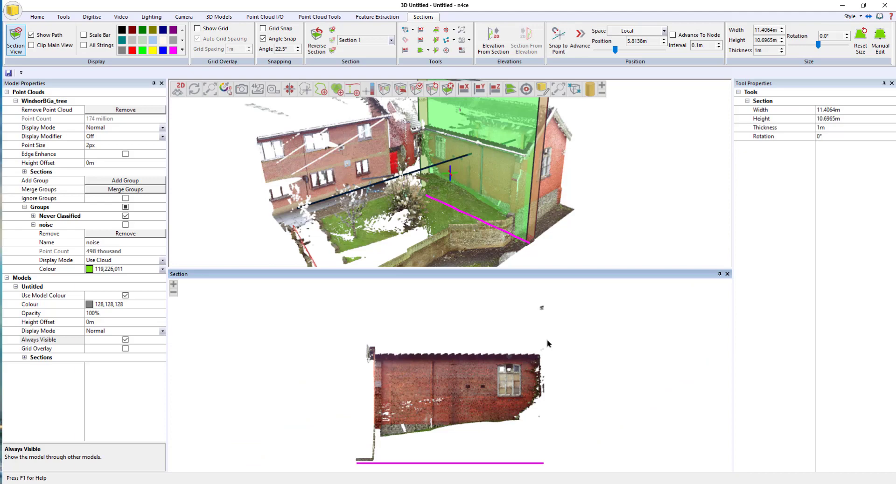
- Reverse the section's direction so it faces the outside of the brick wall, and set its thickness to 0.05 m
drag(643, 173, 652, 190)
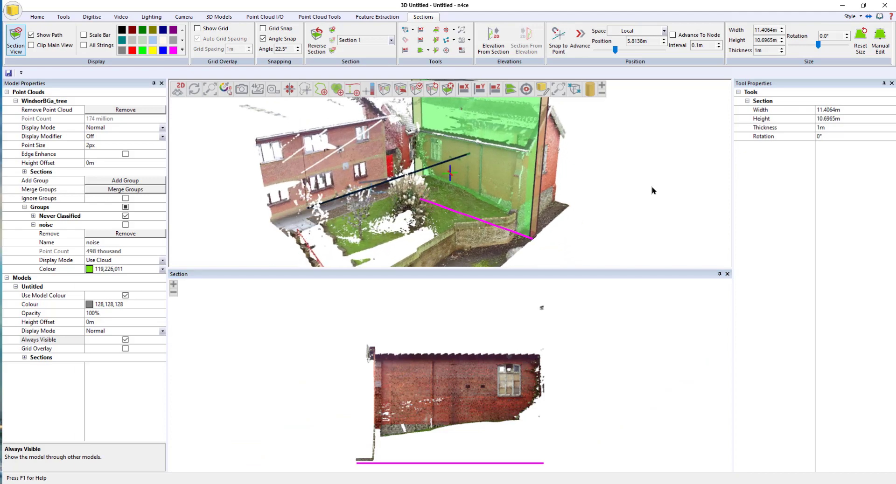
click(470, 434)
mouse_move(563, 204)
mouse_down()
mouse_move(550, 199)
mouse_move(561, 204)
mouse_up()
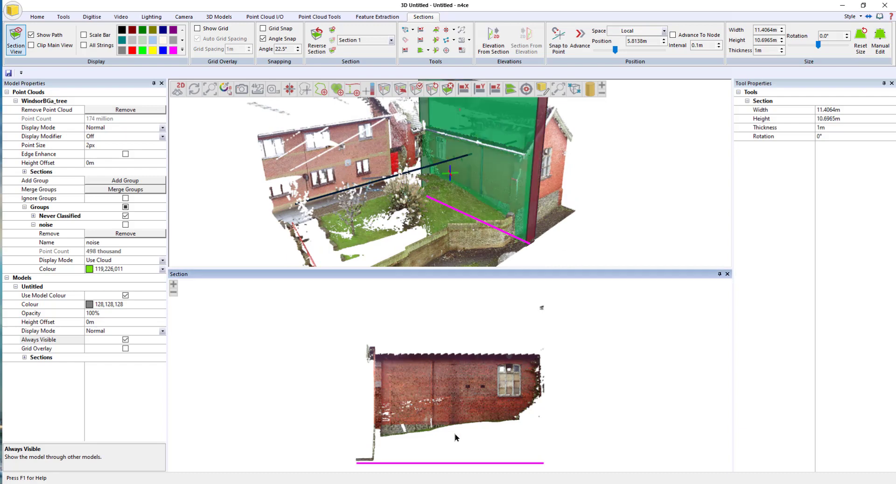
click(316, 40)
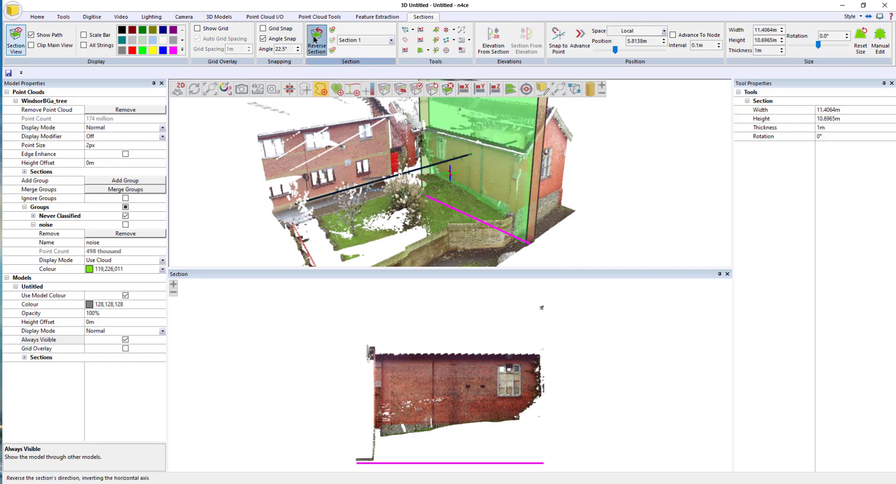
scroll(561, 388, up, 5)
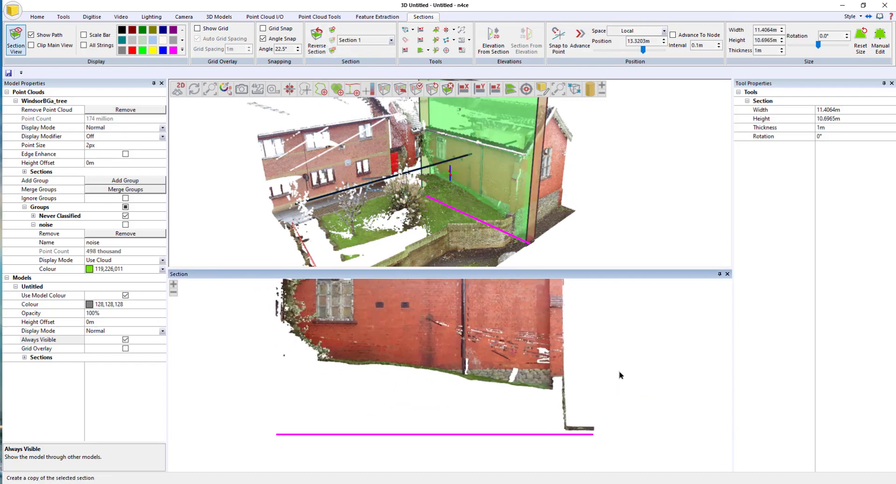
middle_drag(227, 335, 330, 348)
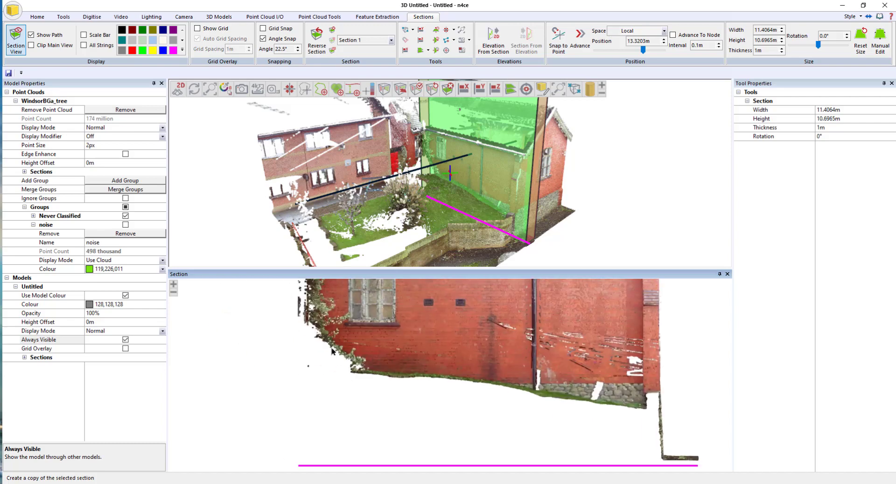
click(826, 128)
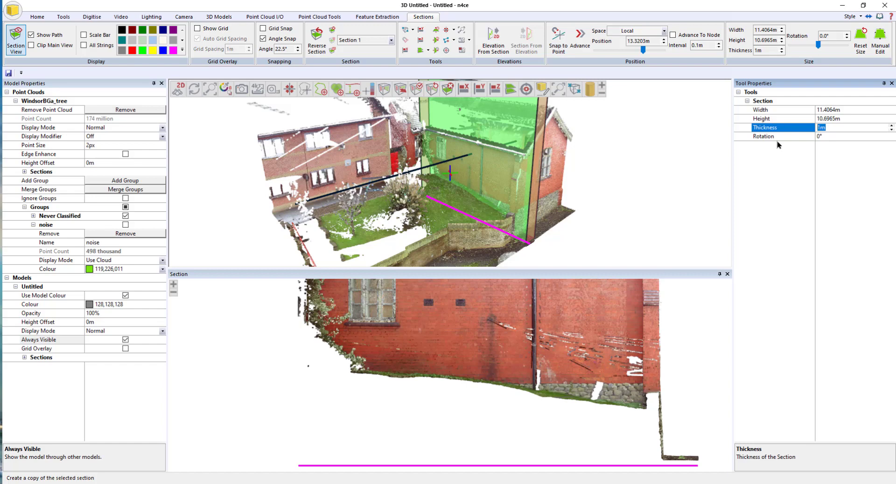
key(Return)
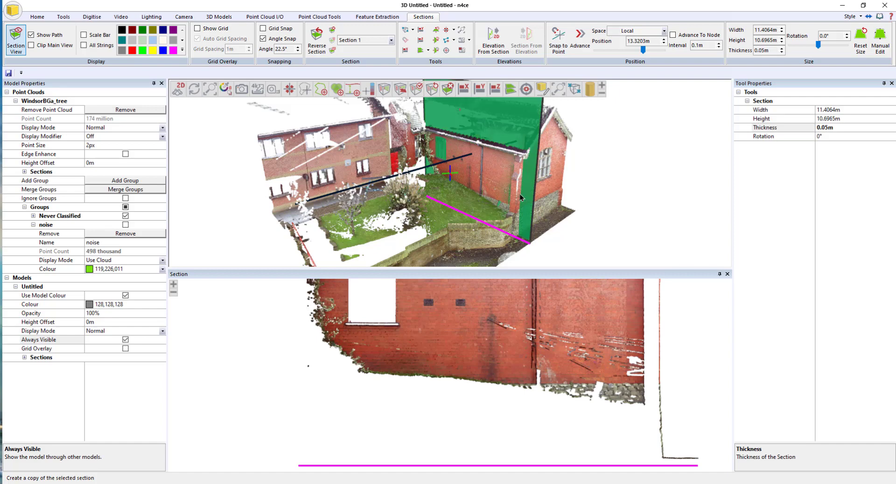
- Move the section away from the brick wall to position about 12.5 m, so it cuts only the lawn, garden wall and path
click(520, 393)
scroll(512, 396, down, 3)
scroll(518, 397, up, 2)
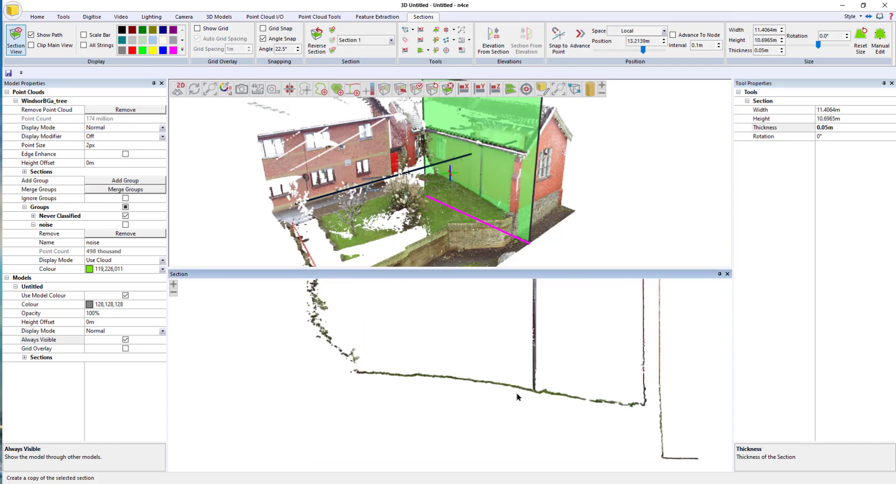
scroll(517, 396, down, 1)
scroll(517, 396, down, 8)
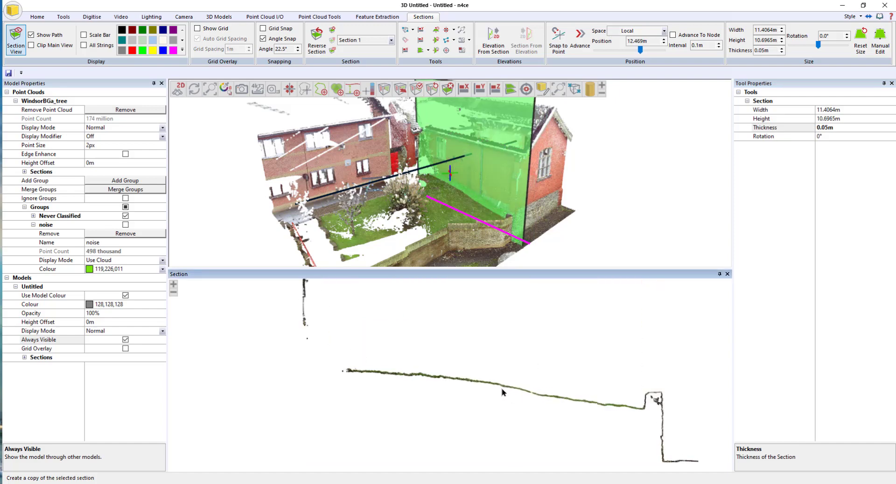
scroll(505, 393, up, 1)
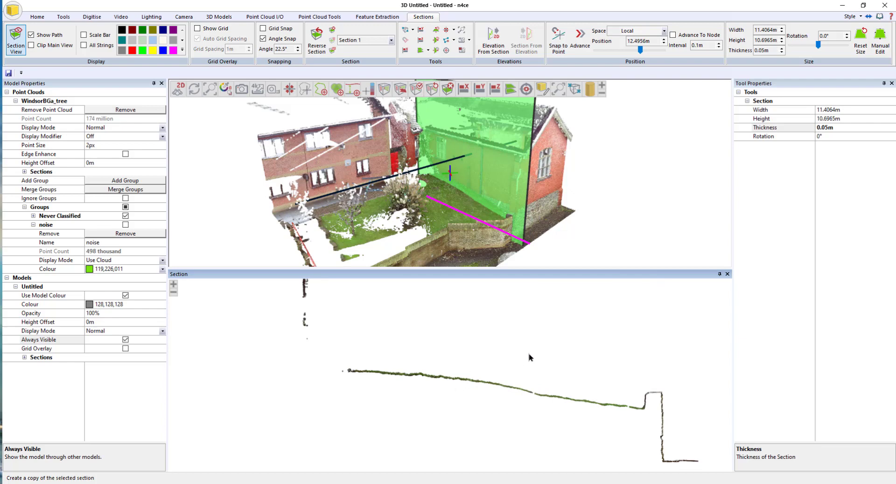
- Start digitising points with the feature code CL and set the lock mode to Point Cloud
middle_drag(528, 358, 522, 353)
middle_drag(421, 337, 371, 306)
scroll(409, 316, up, 3)
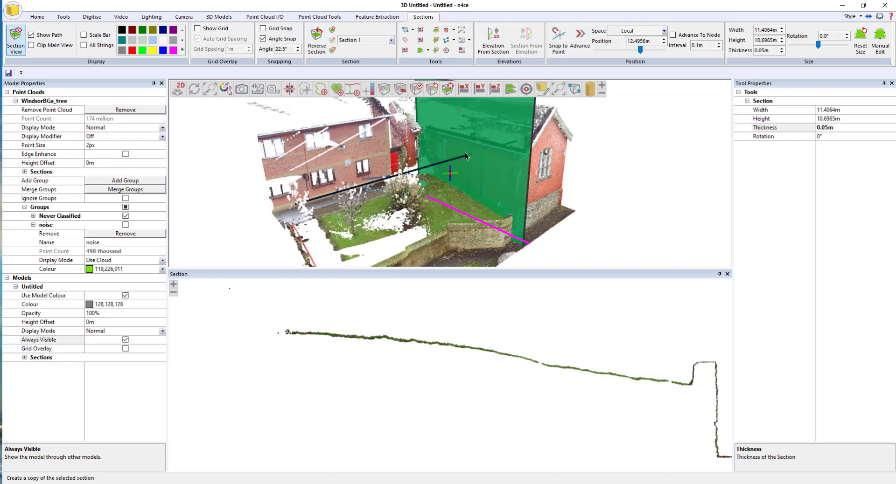
click(92, 17)
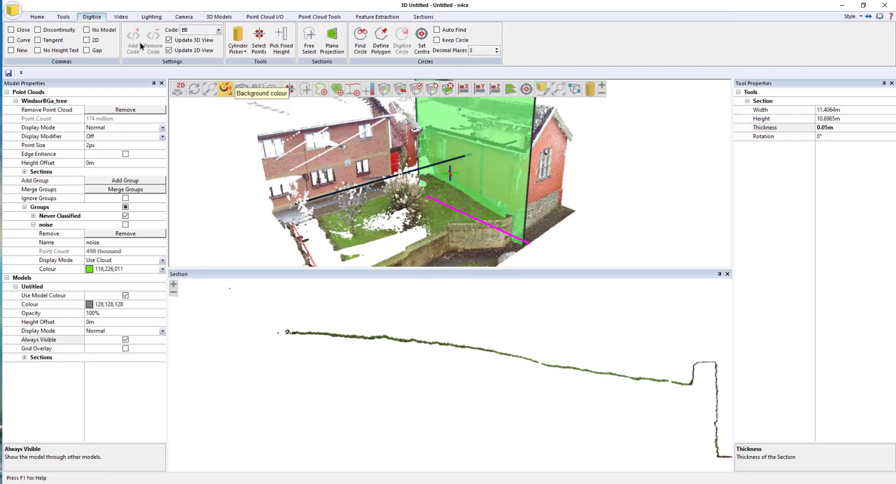
click(206, 30)
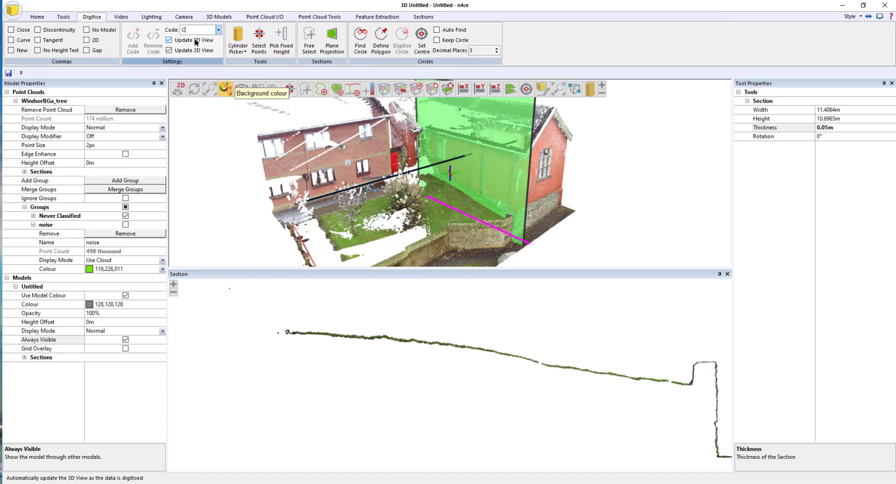
click(259, 47)
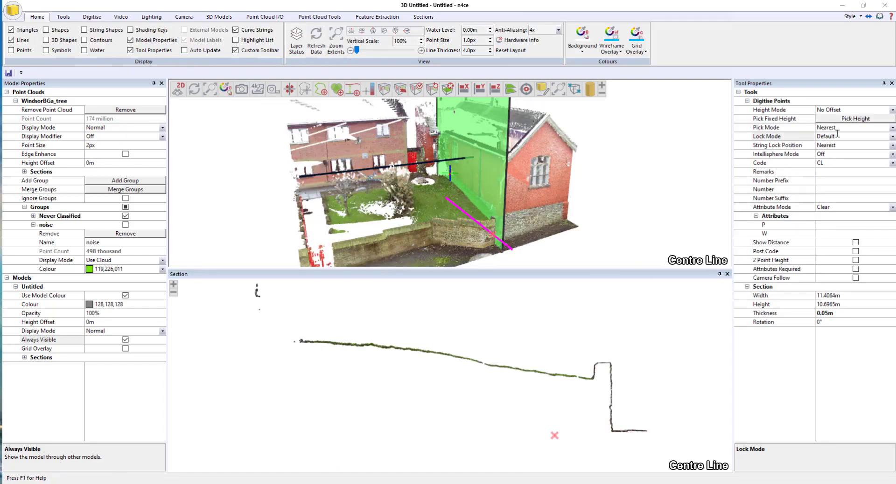
click(893, 136)
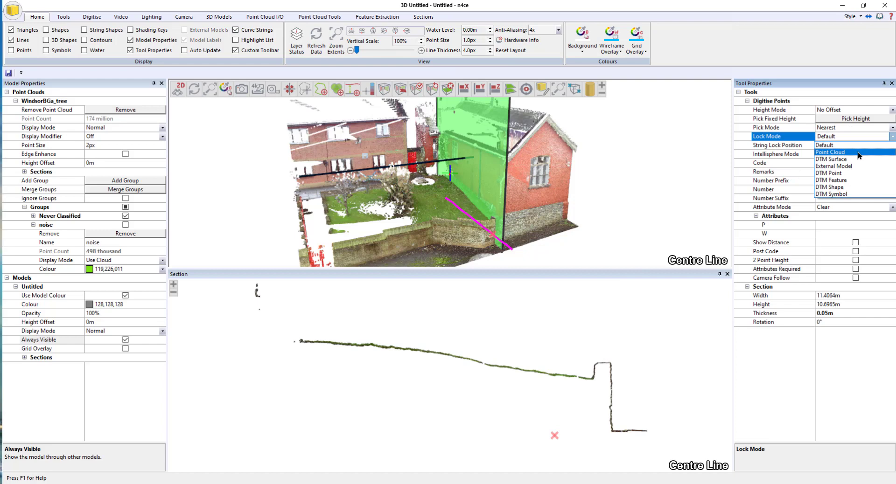
click(840, 148)
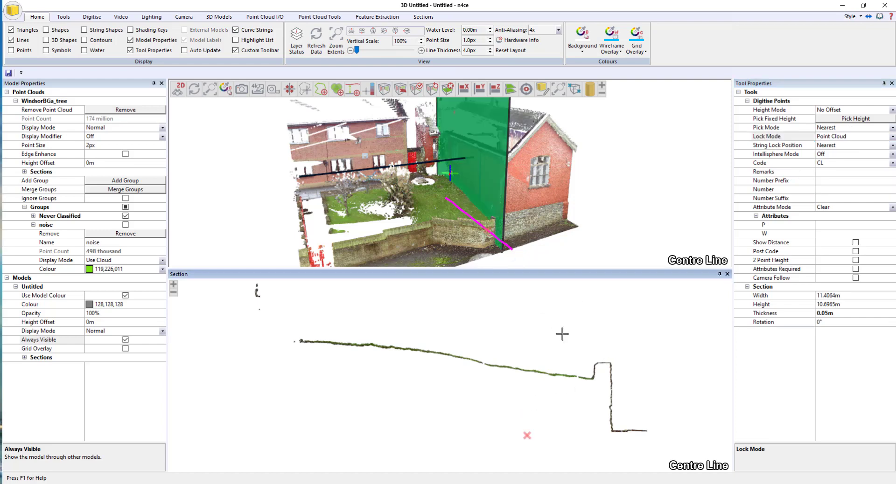
- Digitise the ground profile in the section view, from the far end of the lawn to the inner foot of the garden wall
scroll(300, 348, up, 2)
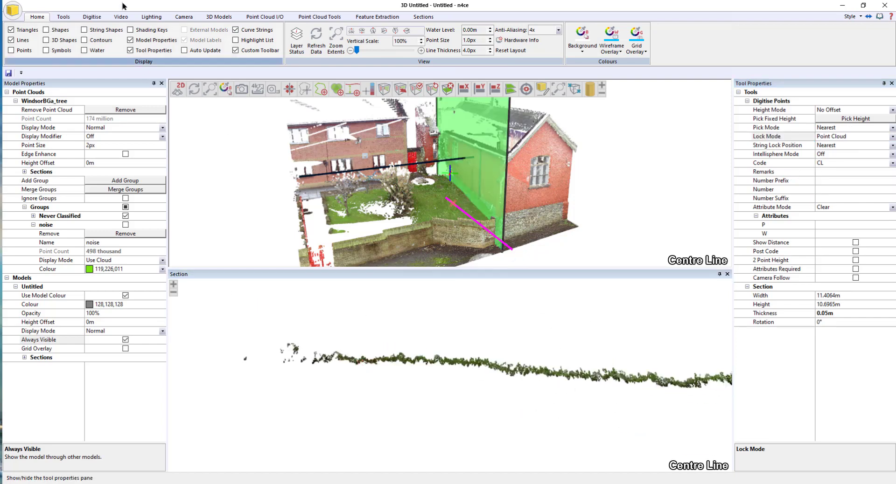
click(92, 17)
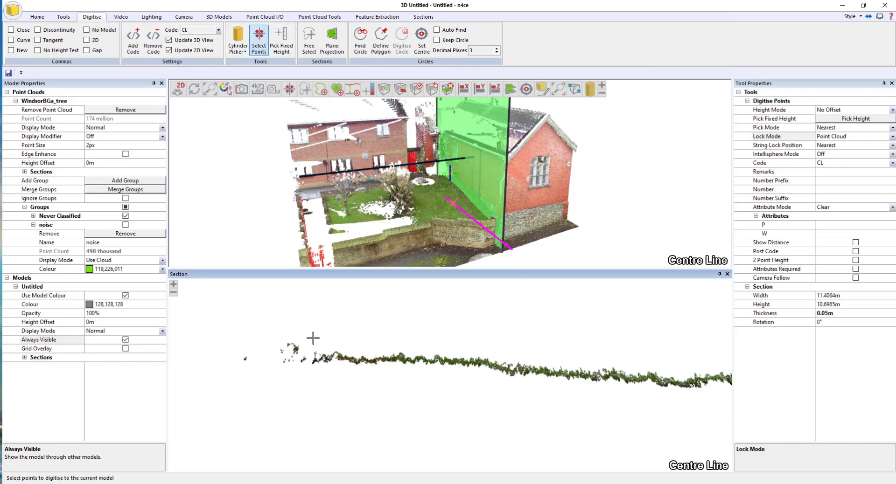
click(292, 358)
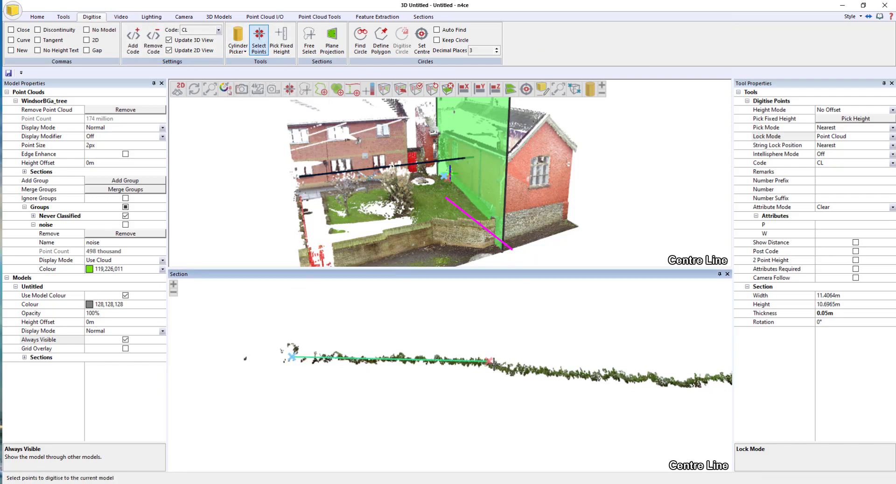
click(685, 384)
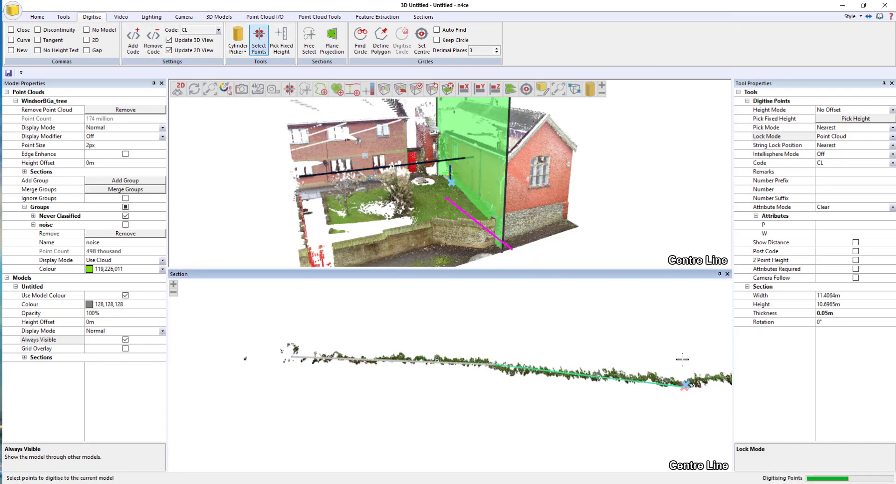
middle_drag(608, 360, 187, 345)
click(566, 411)
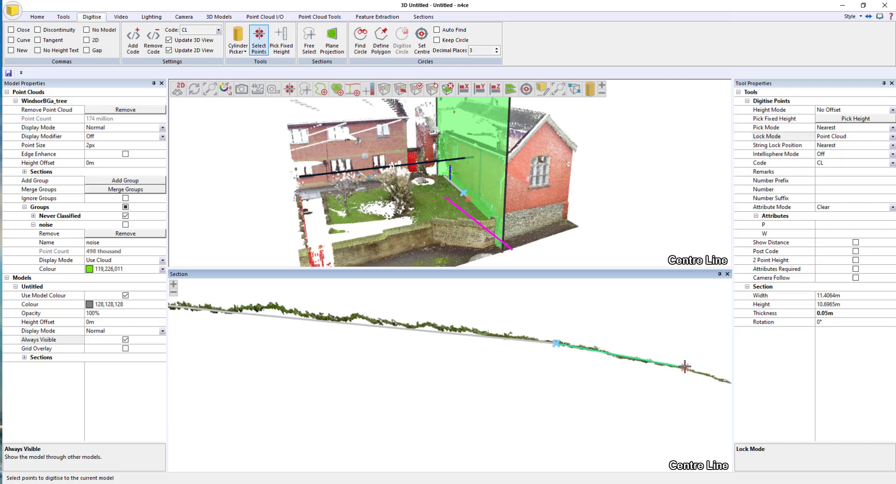
click(683, 367)
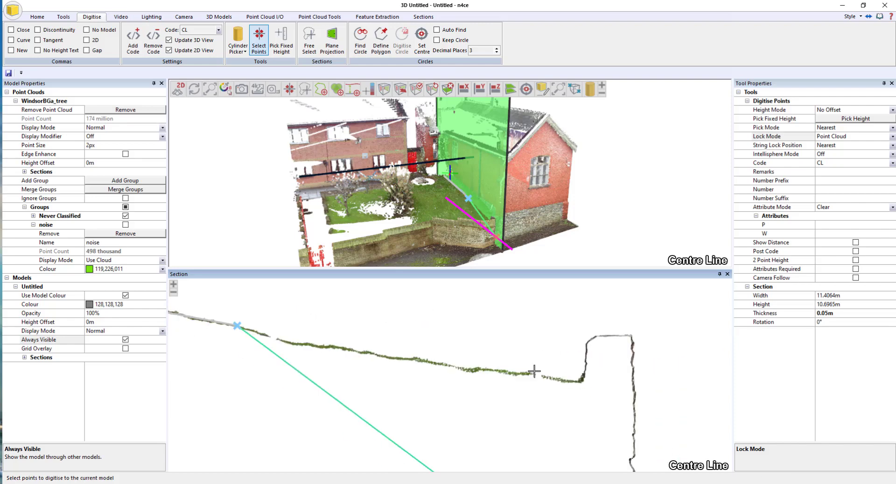
click(316, 345)
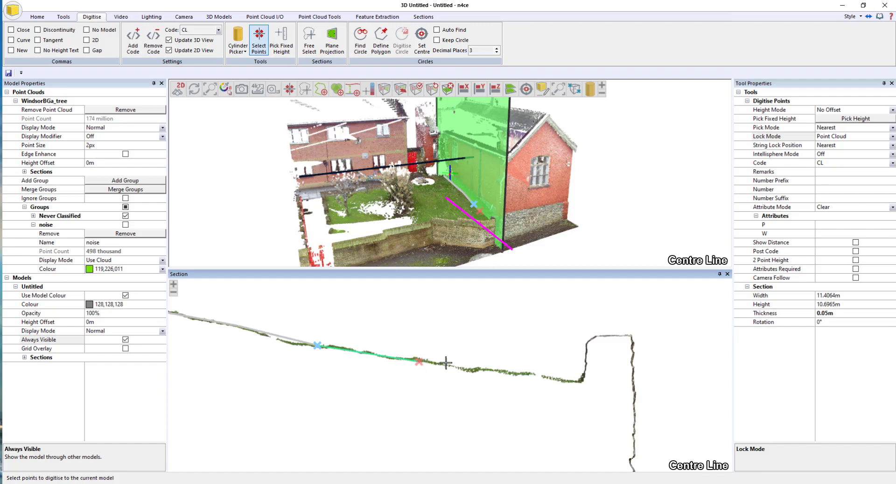
click(519, 373)
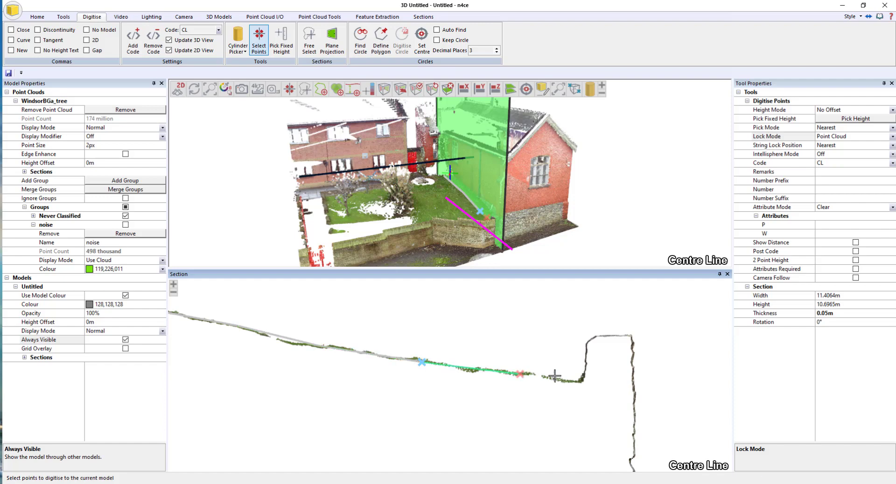
click(581, 378)
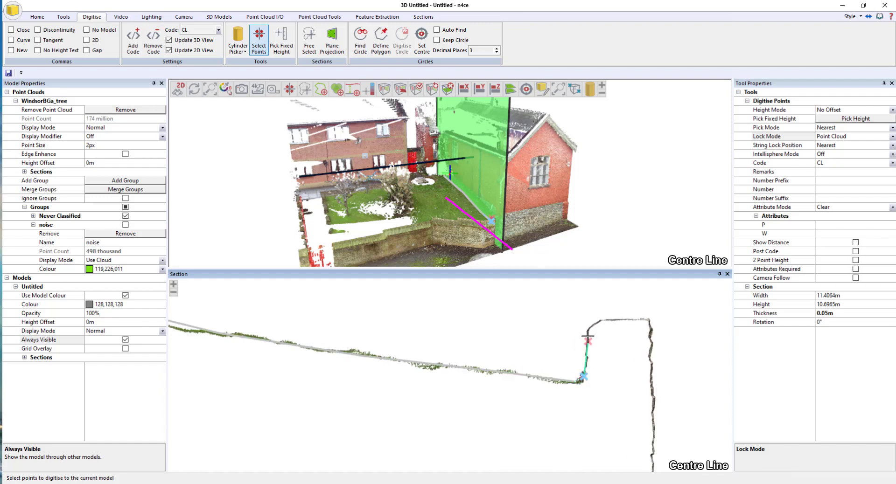
- Continue the CL line over the garden wall, down its outer face and along the path to its end, then finish digitising
click(589, 327)
click(602, 321)
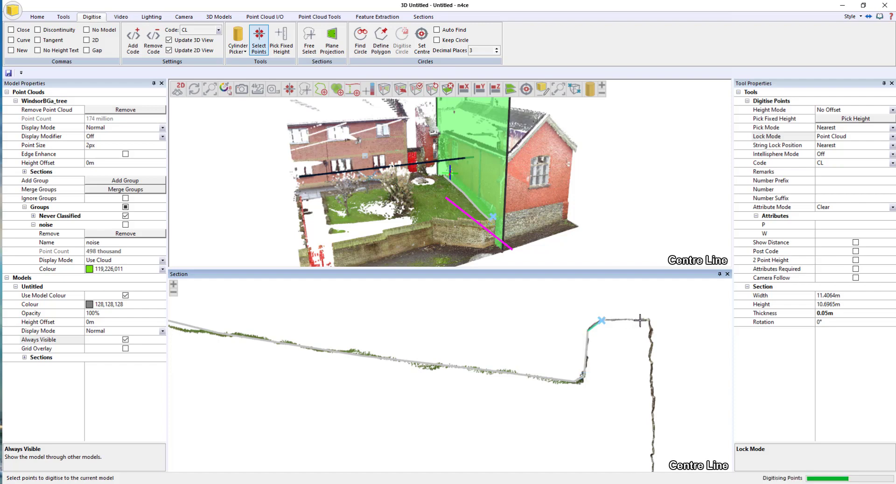
click(649, 320)
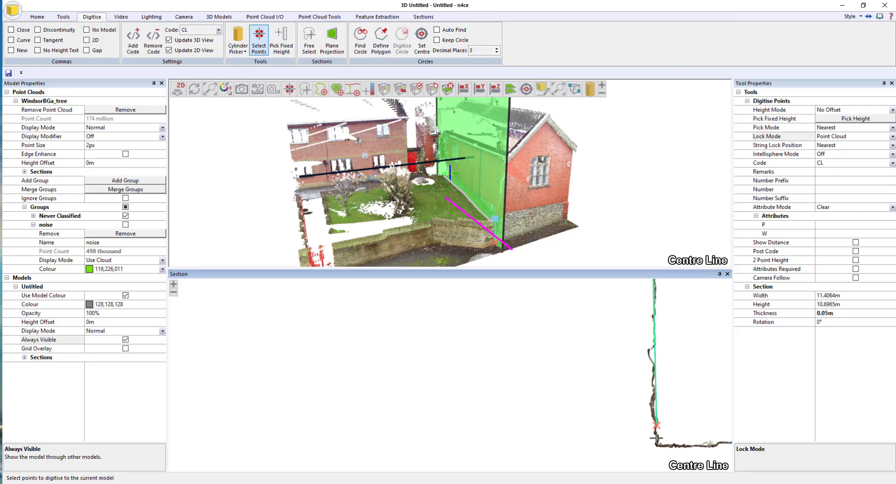
click(656, 442)
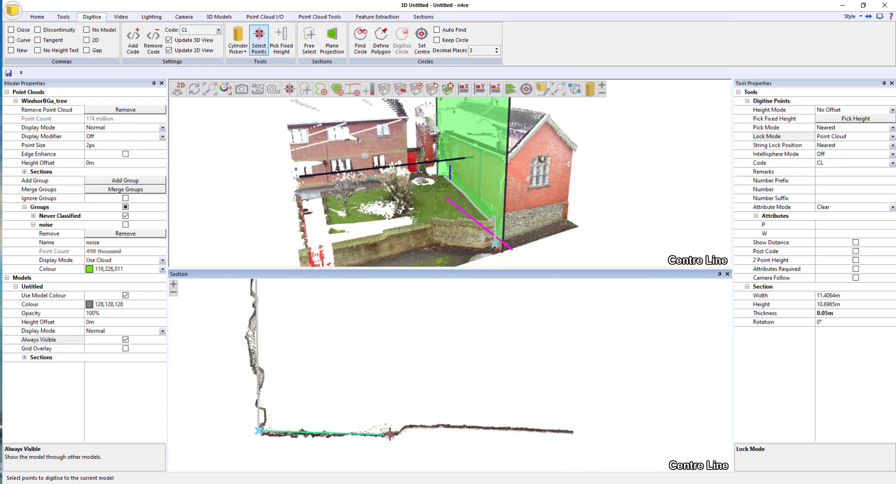
click(409, 427)
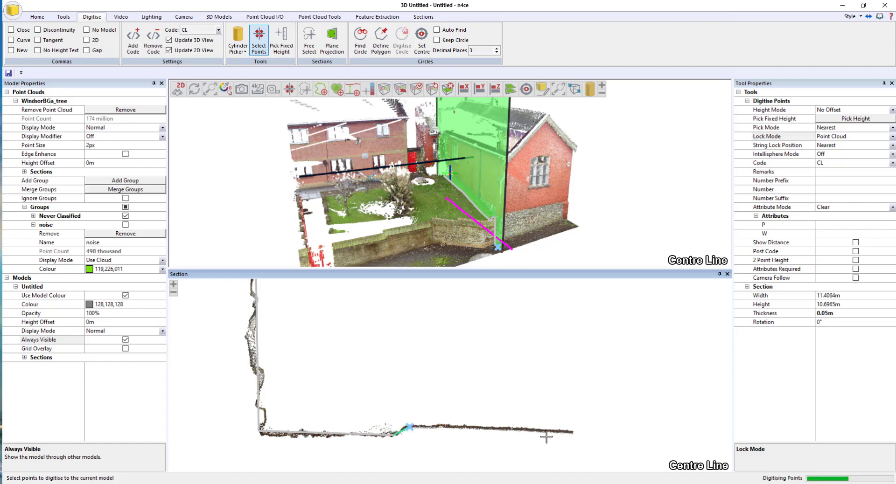
click(569, 431)
key(Escape)
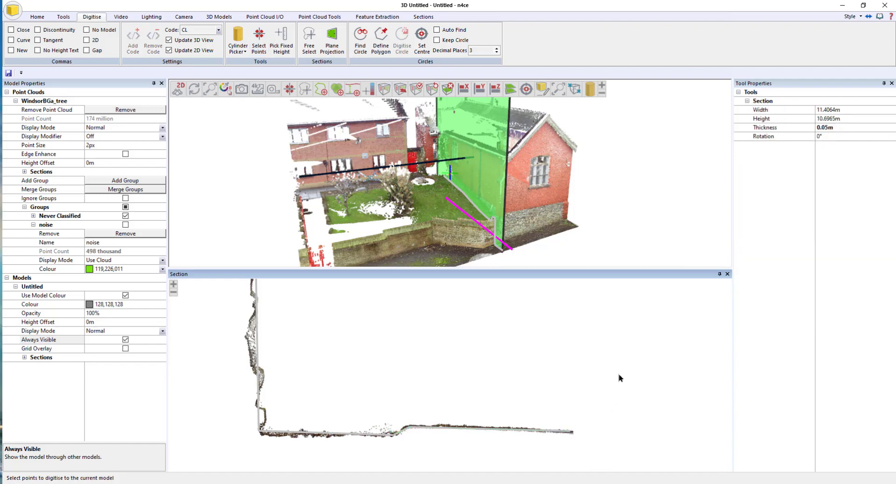
- Set the Untitled model's display mode to Hidden so only the point cloud is shown in the section
scroll(615, 375, down, 3)
scroll(499, 357, down, 5)
middle_drag(489, 361, 516, 365)
scroll(512, 364, down, 3)
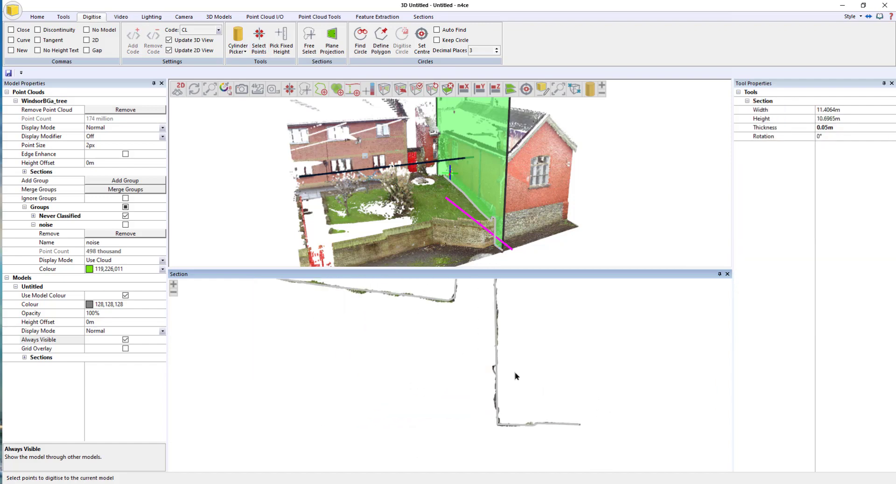
middle_drag(441, 332, 550, 361)
scroll(550, 361, down, 3)
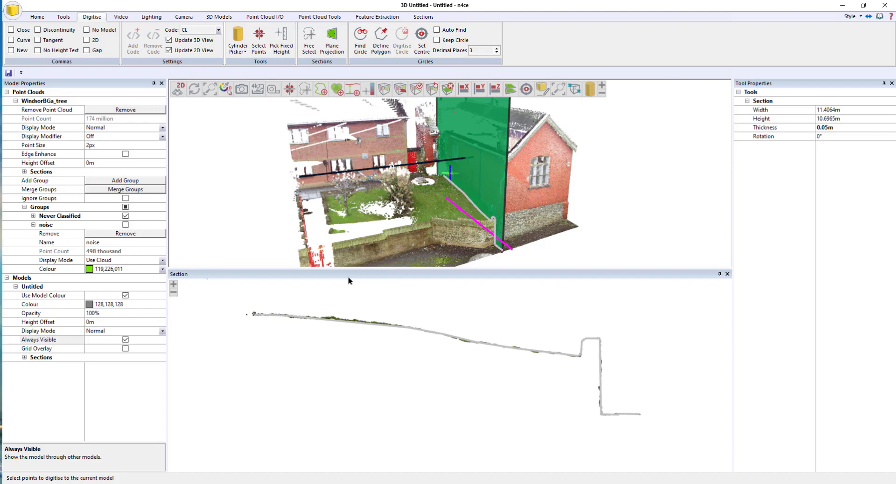
scroll(544, 350, down, 2)
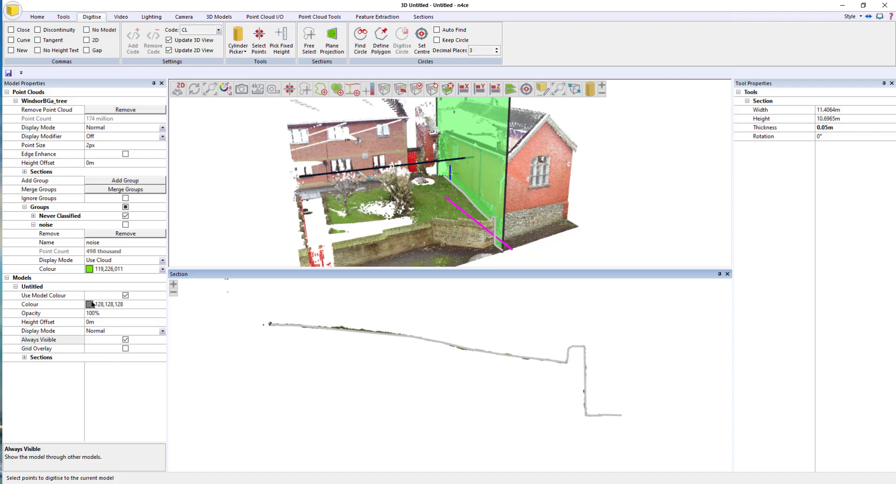
click(162, 331)
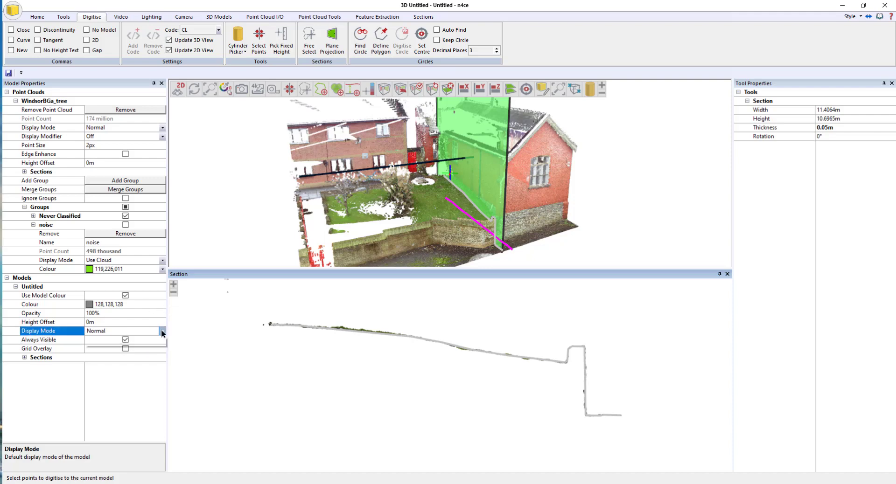
click(338, 349)
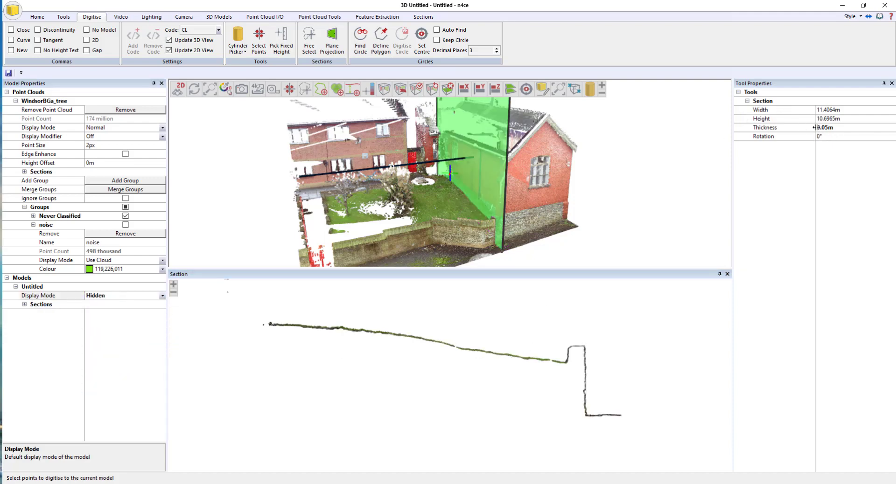
- Set the section thickness to 1 m and move the section back to position about 12.92 m to include the full brick wall
click(840, 128)
text(1m)
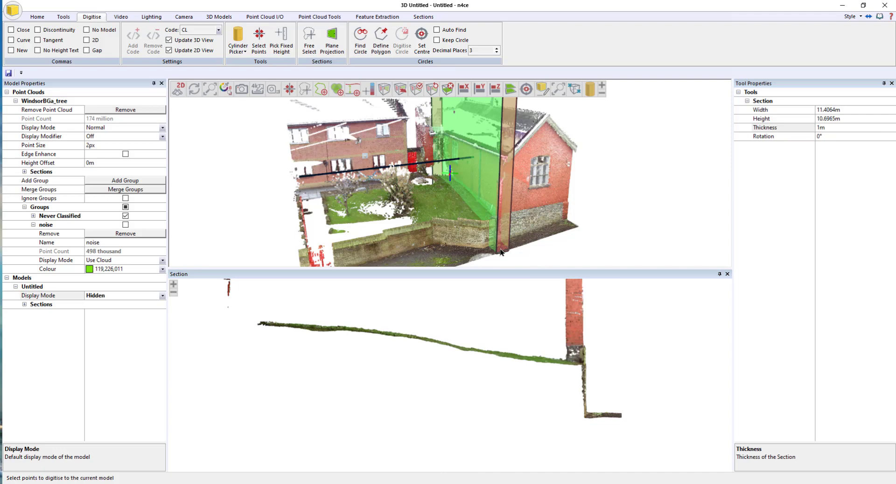
scroll(485, 331, up, 5)
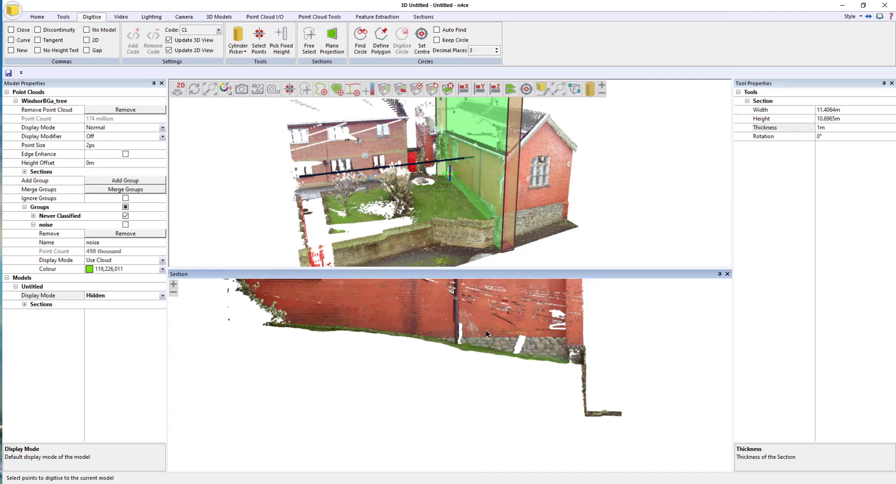
scroll(492, 359, down, 3)
middle_drag(492, 359, 497, 396)
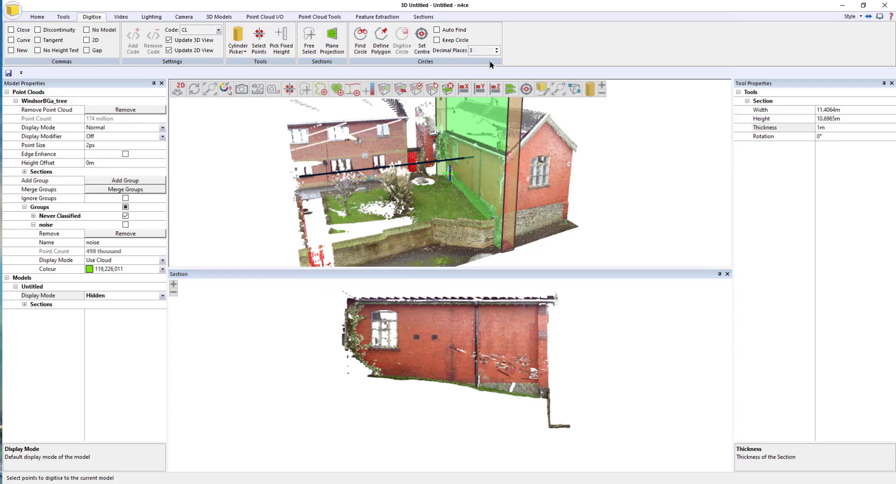
- Export the section view as a 4K geo-referenced elevation image named Sec1 in the Section Images folder
click(430, 18)
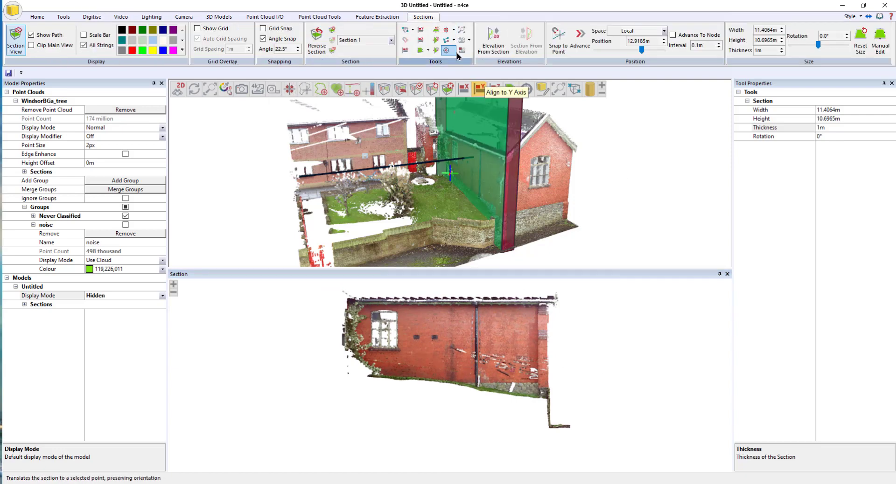
click(462, 51)
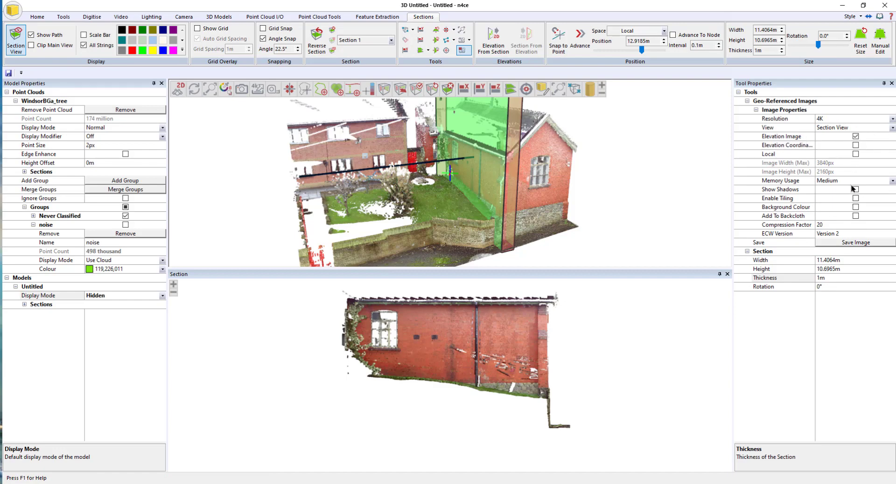
click(852, 244)
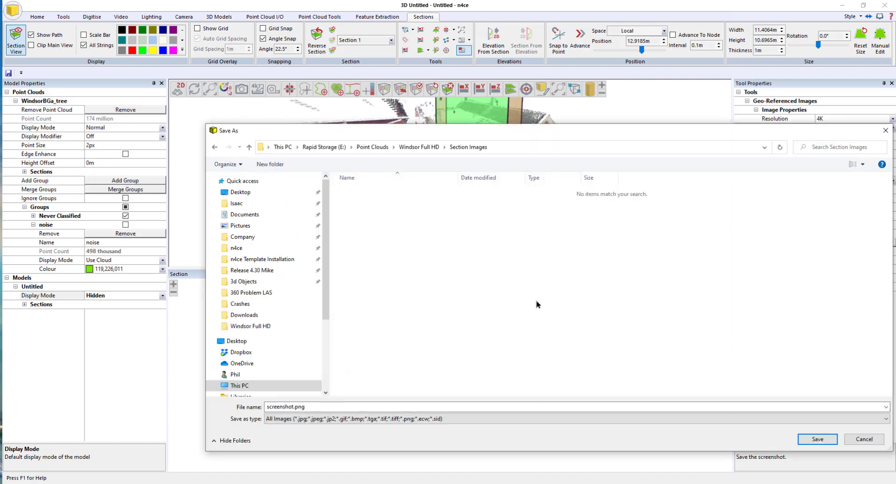
drag(327, 406, 244, 409)
text(Sec1)
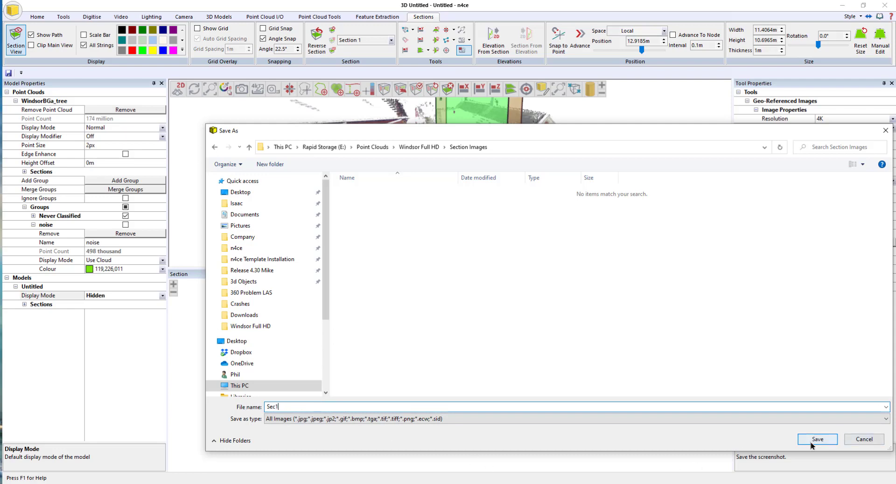
click(833, 441)
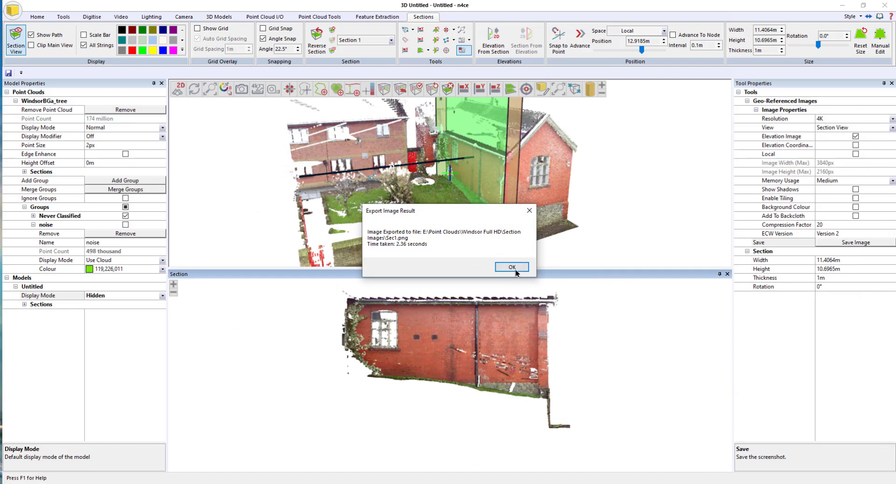
click(521, 274)
- Close the 3D view and convert the plan model's points to an elevation using the magenta base line
click(882, 7)
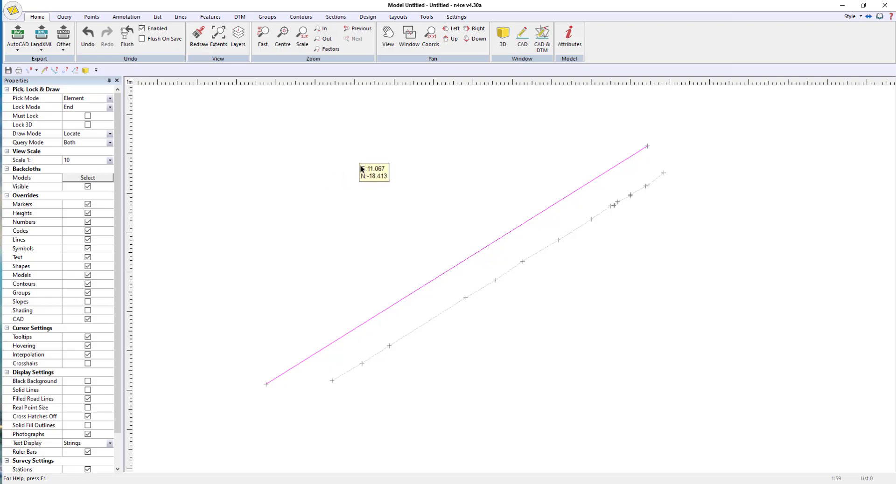
click(92, 16)
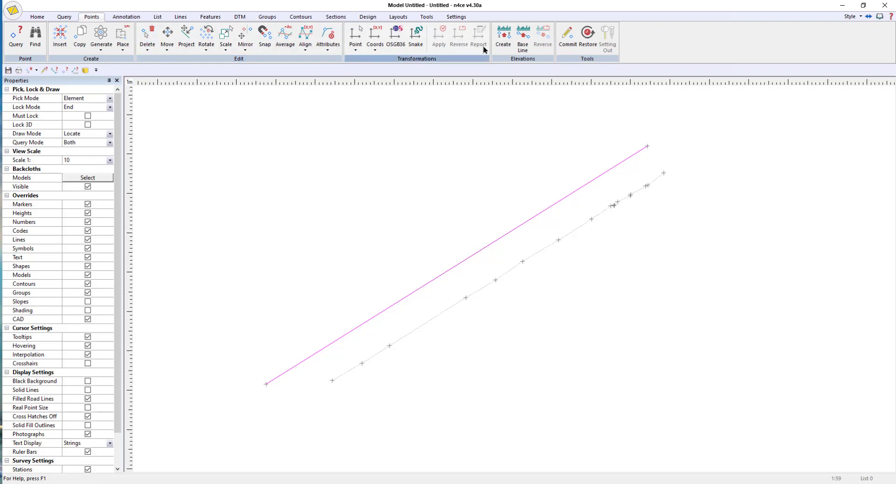
click(518, 46)
click(539, 240)
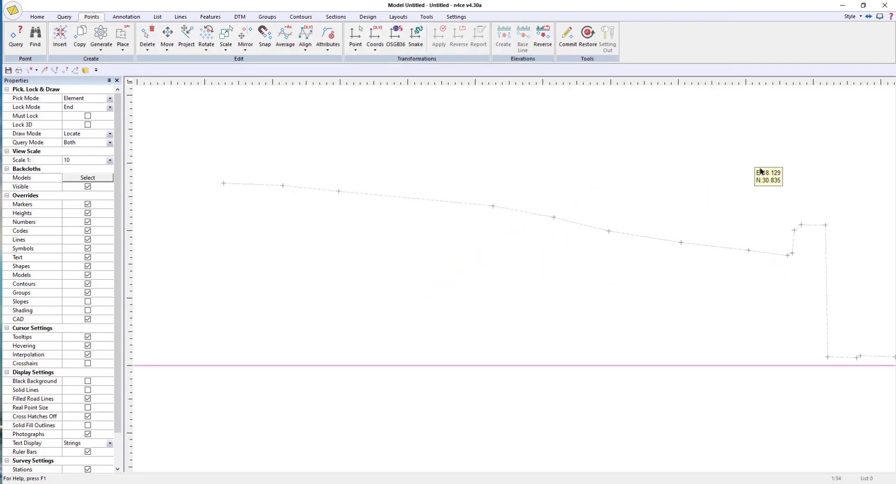
- Add the remark "Top Of Wall" to the CL point at the outer top corner of the garden wall
double_click(825, 225)
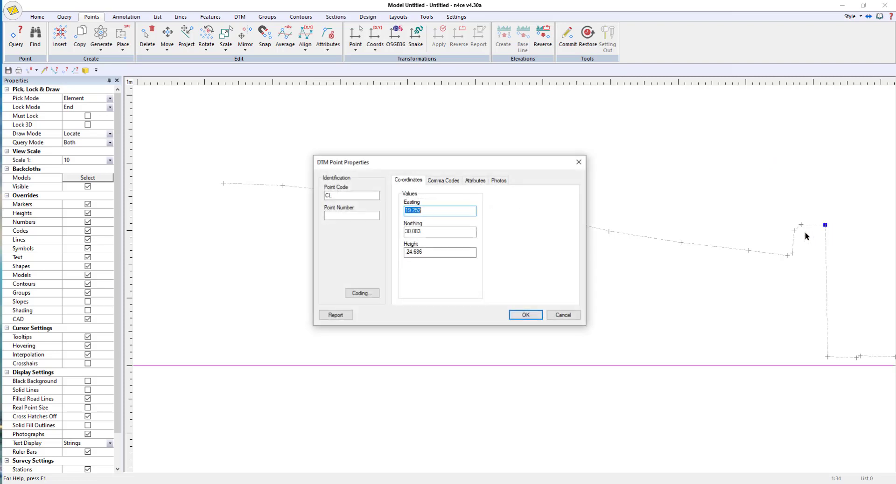
click(475, 181)
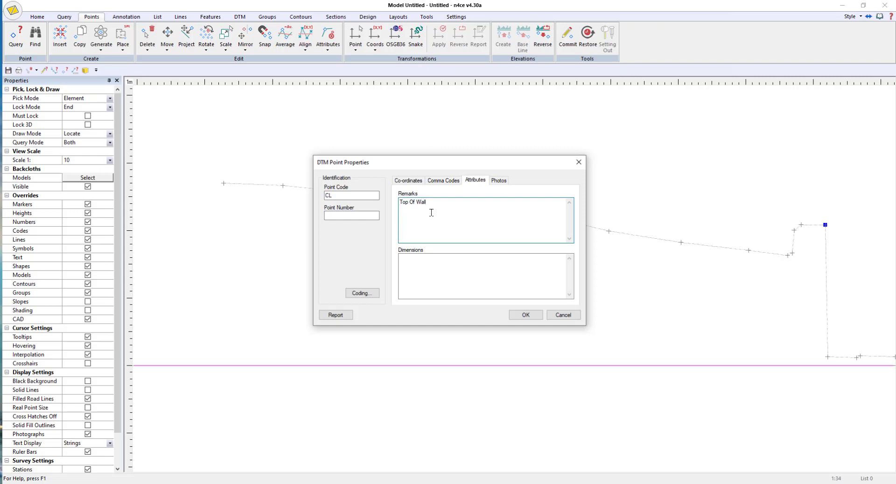
click(531, 316)
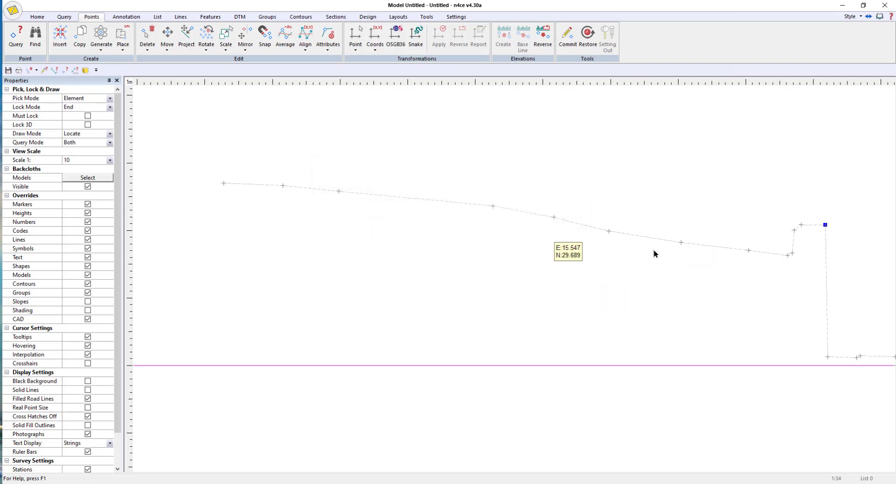
- Add the remark "Back Of Wall" to the CL point near the top of the garden wall's inner face
middle_drag(608, 256, 419, 269)
double_click(605, 245)
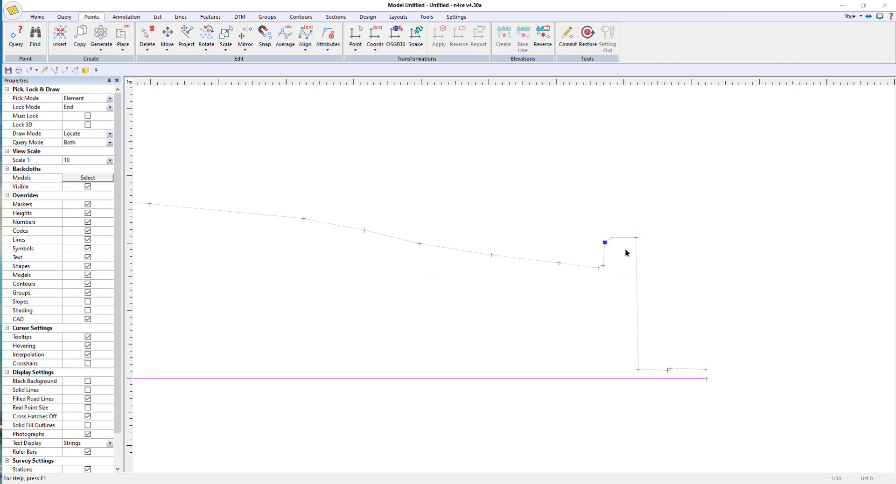
click(476, 180)
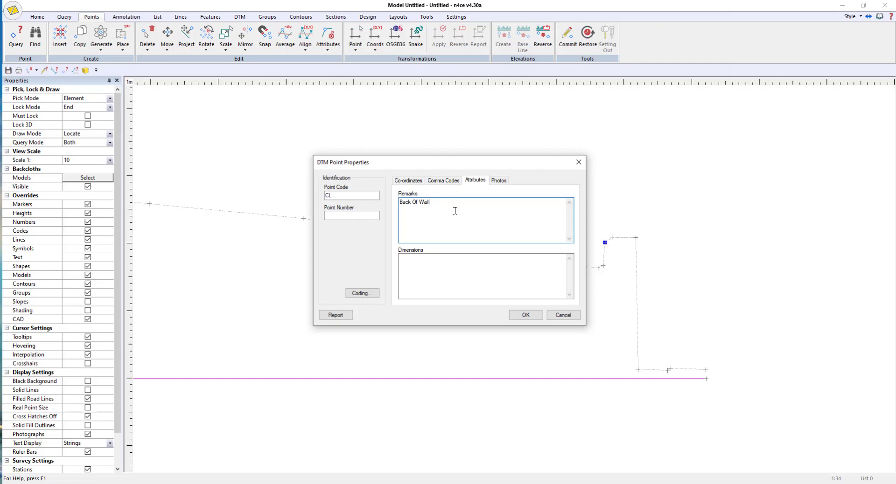
click(534, 316)
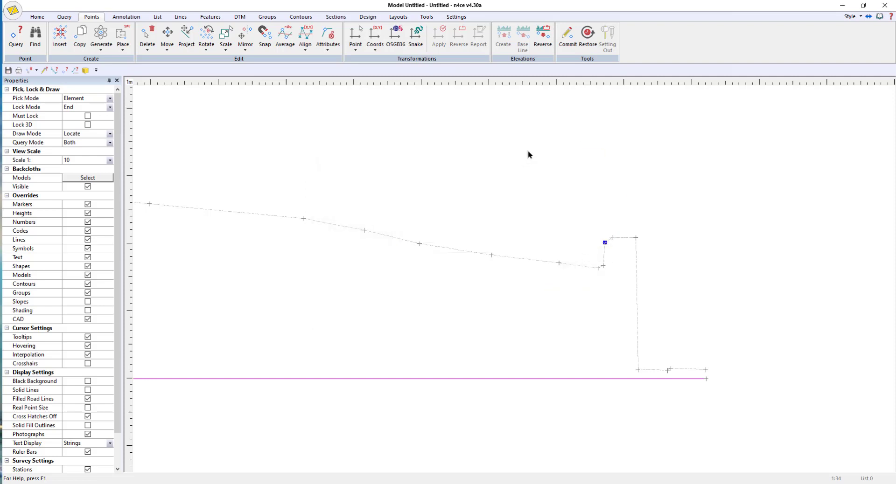
- Reverse the elevation to plan and generate a feature section along the base line with Project Features, Allow Overhangs and chainage 0.000
click(538, 41)
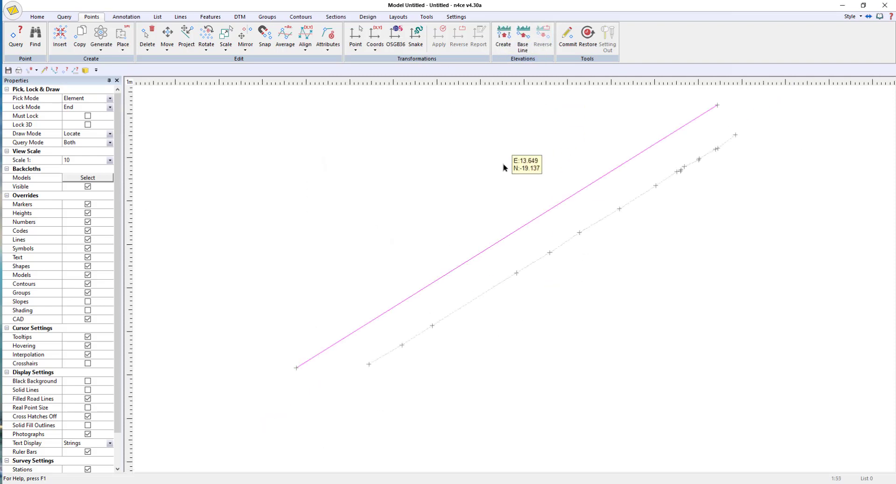
click(335, 17)
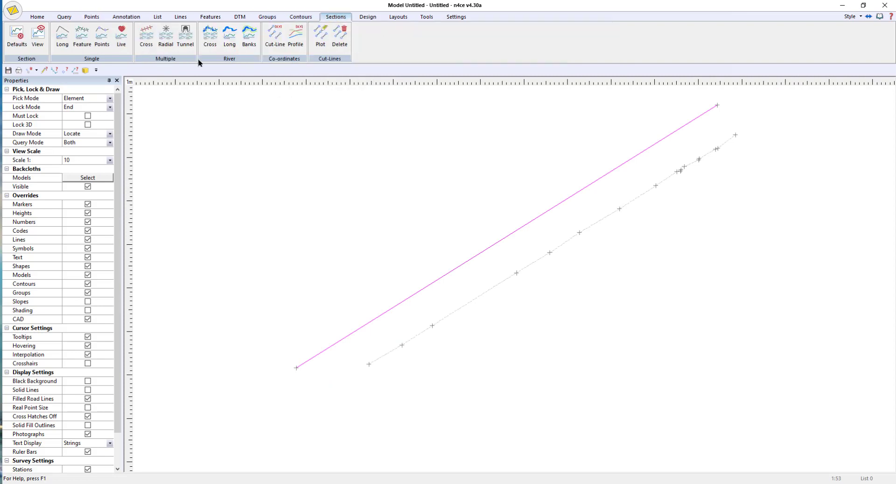
click(86, 50)
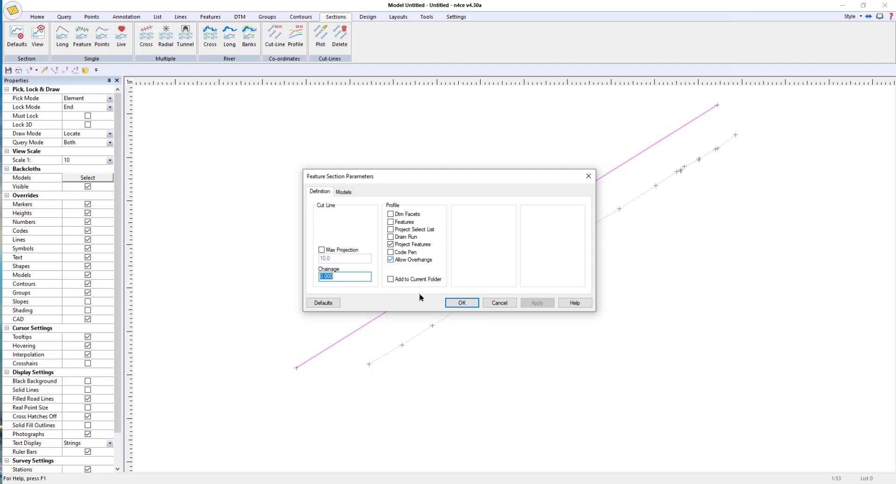
click(462, 302)
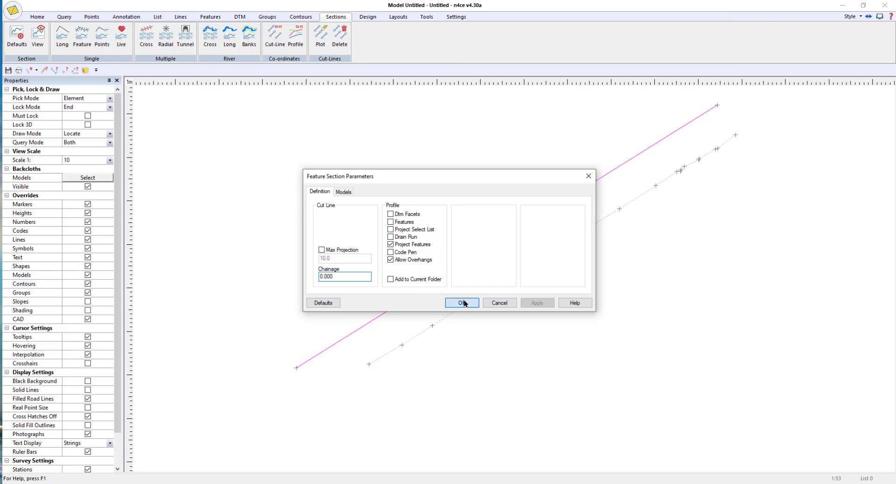
click(435, 324)
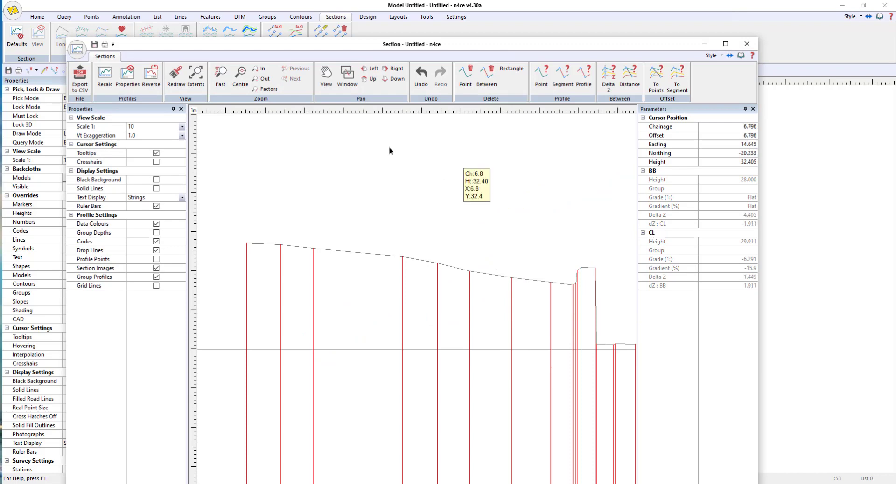
- Close the section profile, saving it as Test Section, and return to the project window
click(747, 44)
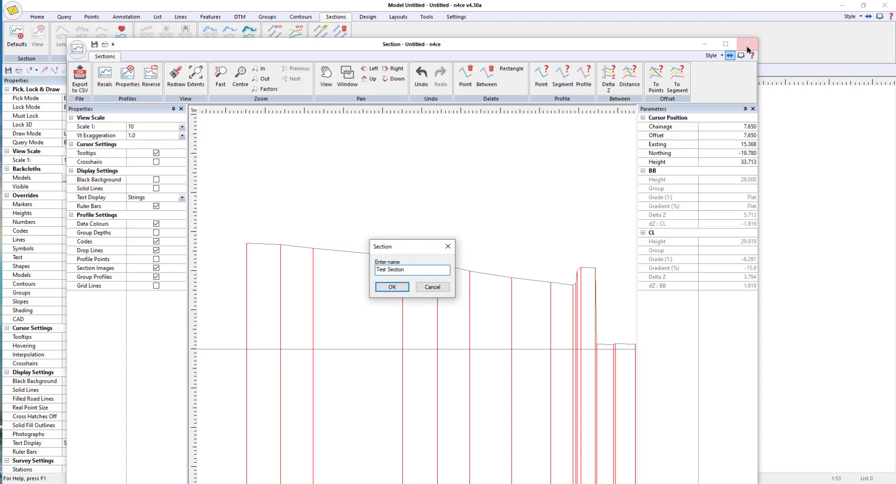
key(Return)
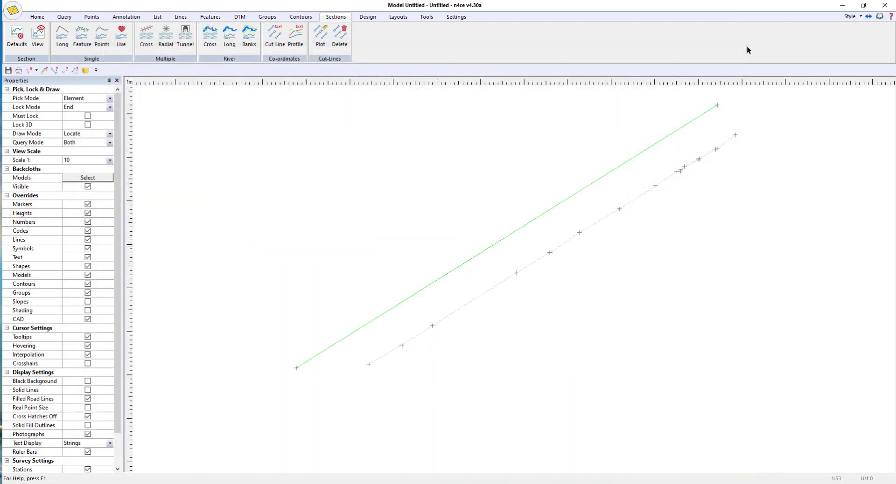
click(883, 6)
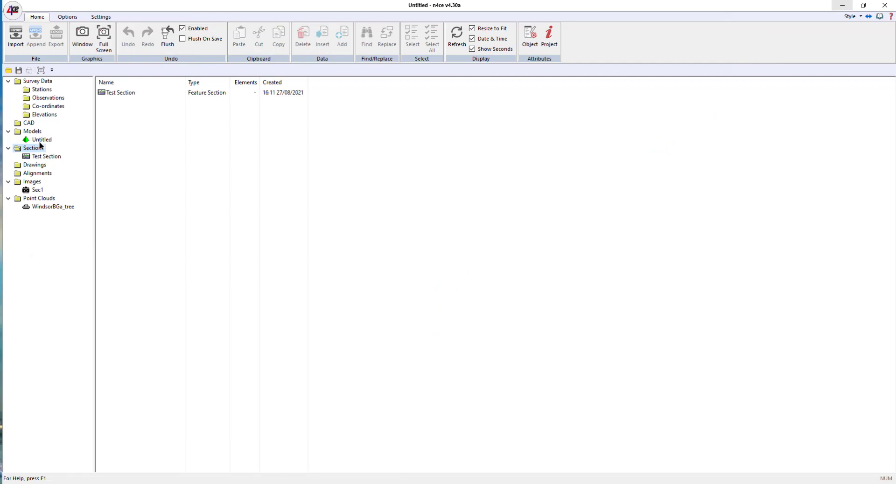
- Create a new CAD model named Test in the project
click(28, 123)
right_click(28, 123)
click(59, 132)
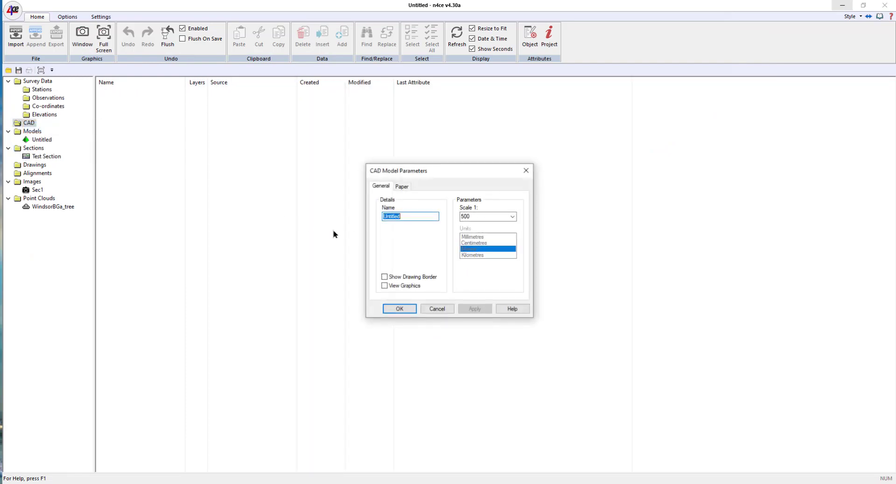
text(Test)
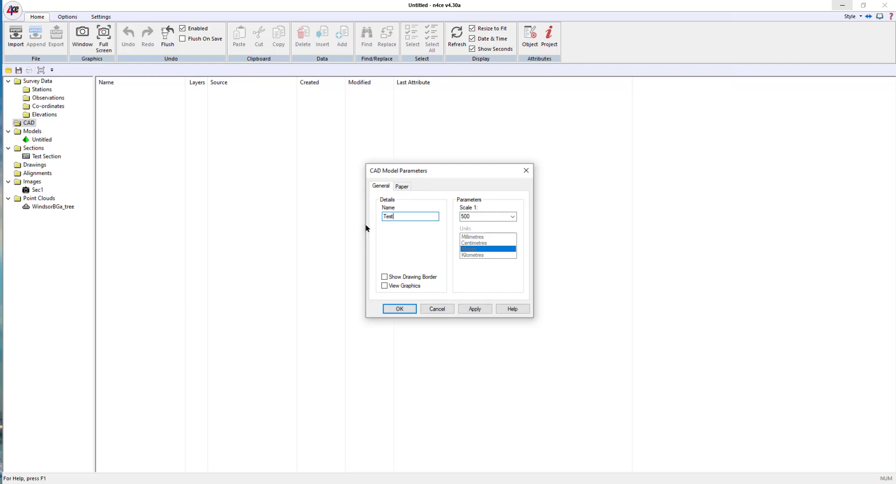
key(Return)
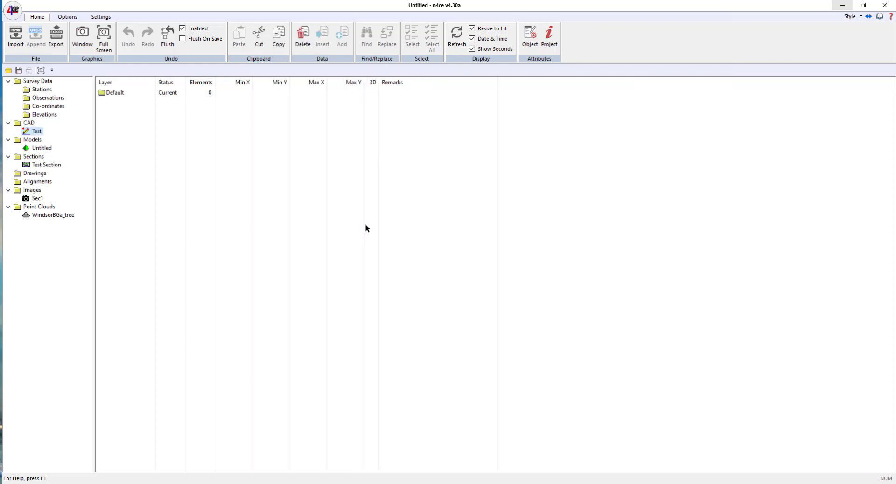
- Open the Test CAD model and set its view scale to 1:50
double_click(36, 132)
click(737, 45)
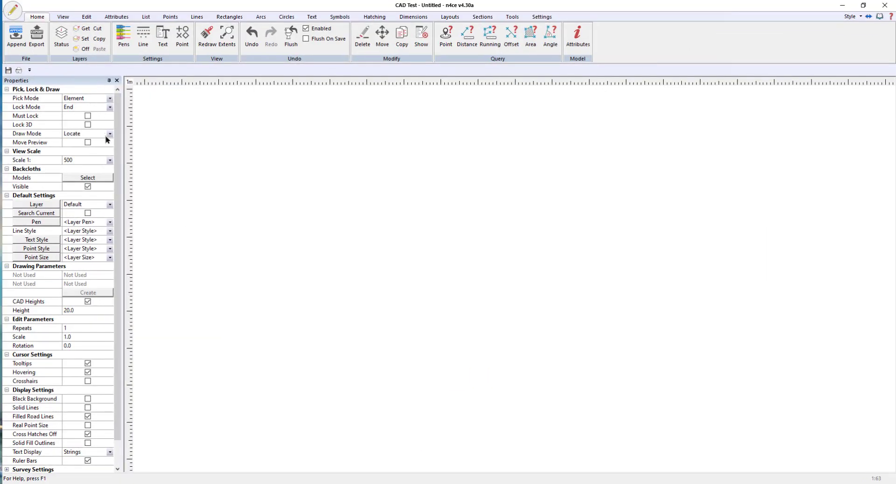
click(109, 161)
click(91, 197)
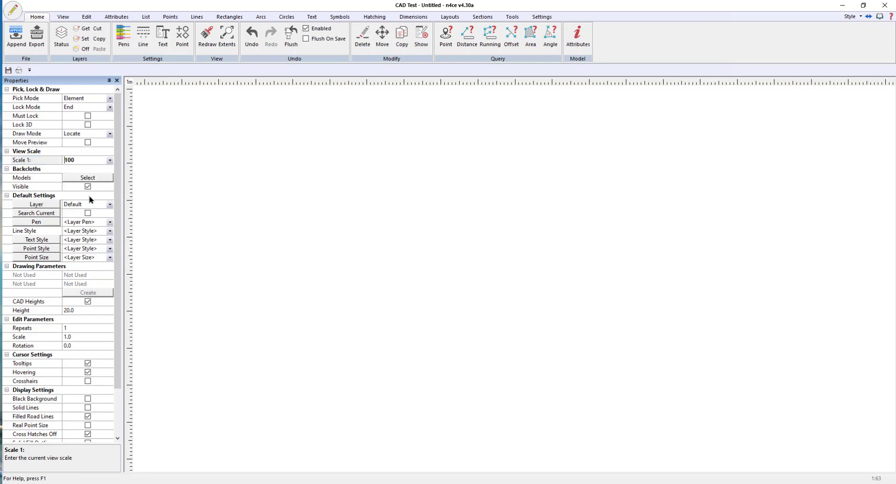
click(110, 161)
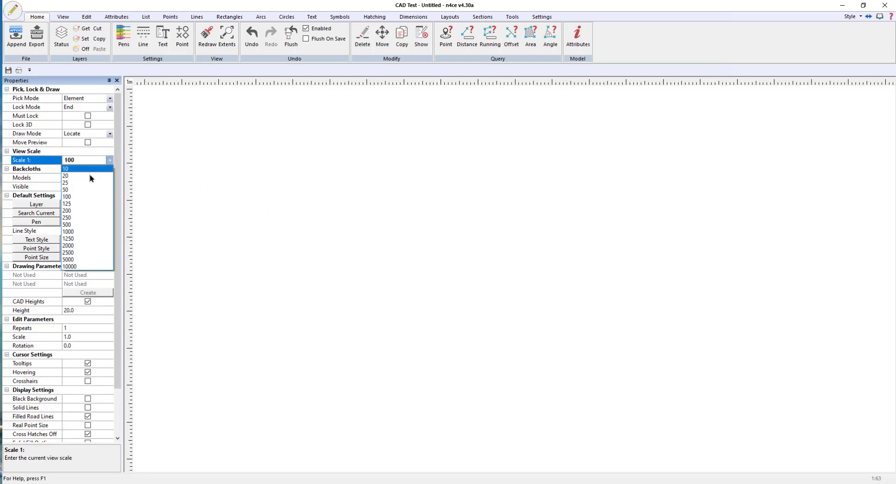
click(84, 191)
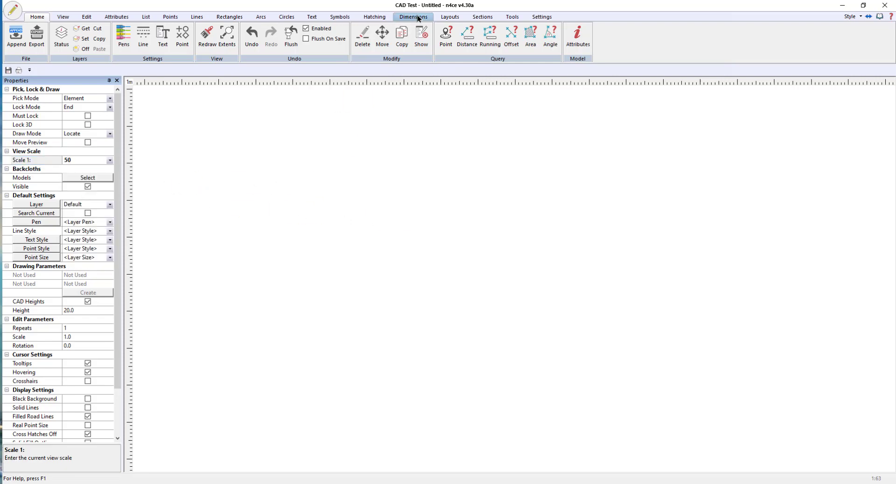
- Add the Sec1 image as a backcloth to the Test CAD model
click(101, 177)
click(363, 187)
click(450, 225)
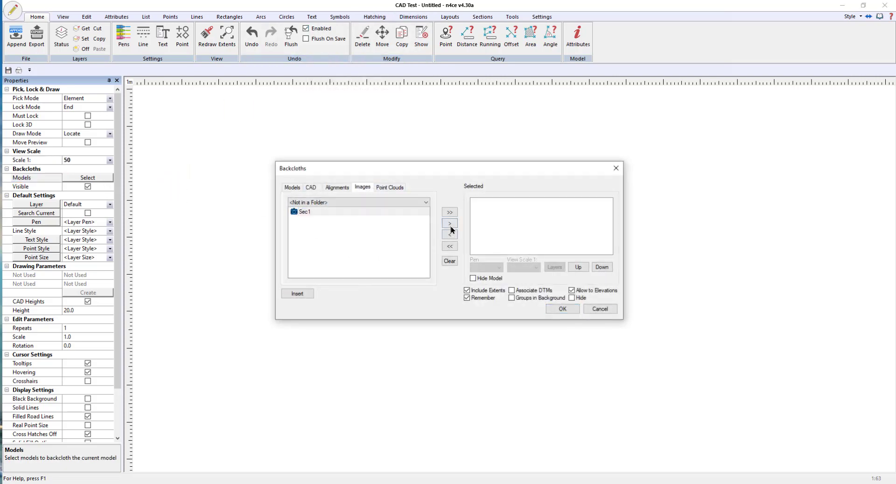
click(563, 309)
middle_drag(524, 245, 510, 206)
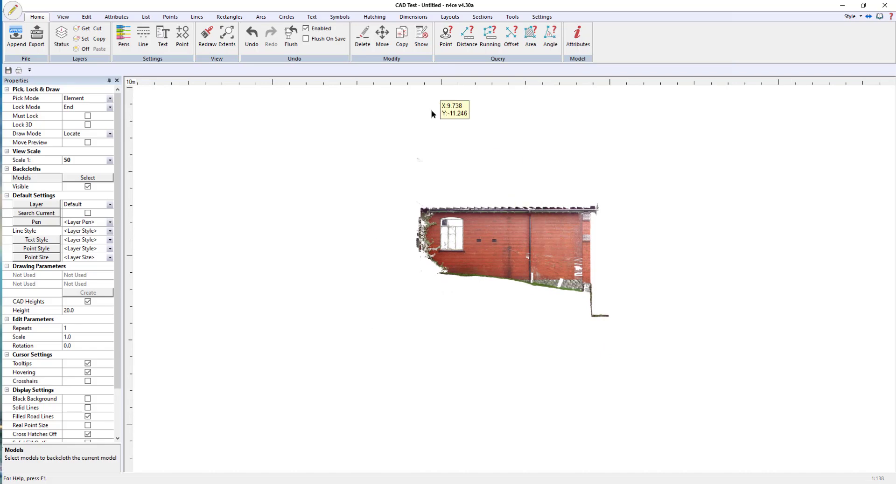
scroll(538, 248, up, 1)
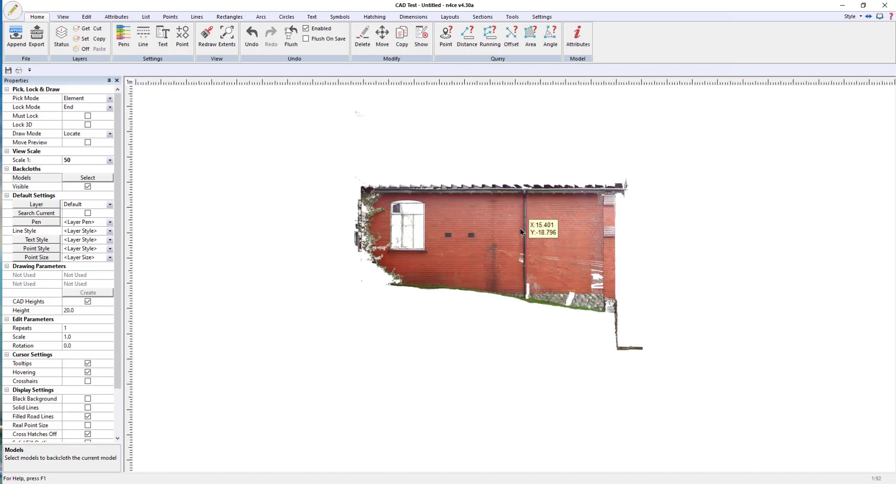
- Draw a border around the backcloth image on the Default layer with solid style and blue pen
click(335, 17)
click(512, 17)
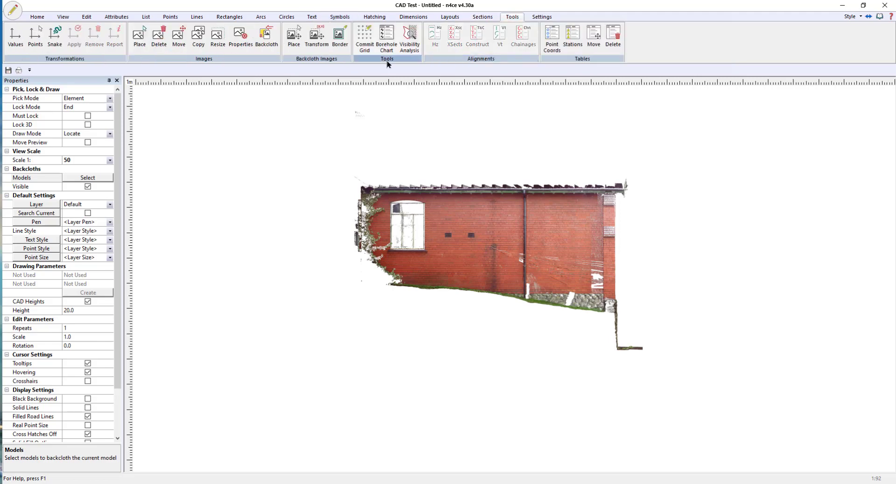
click(340, 35)
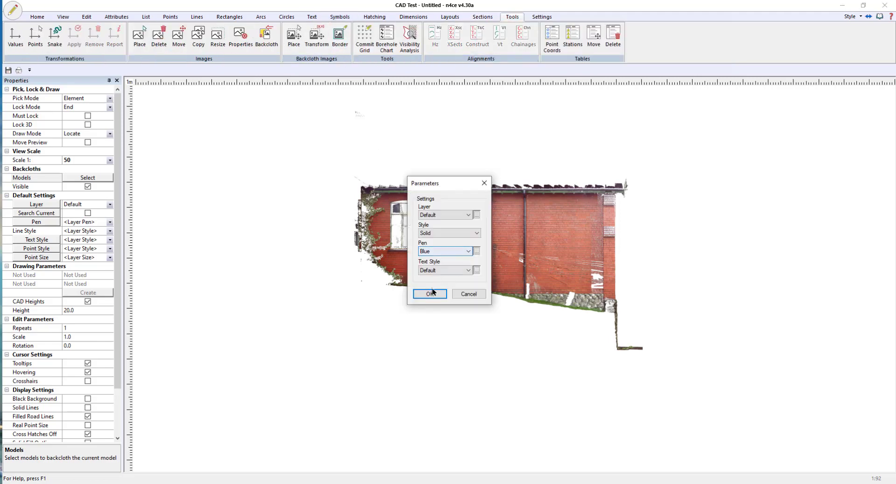
click(434, 298)
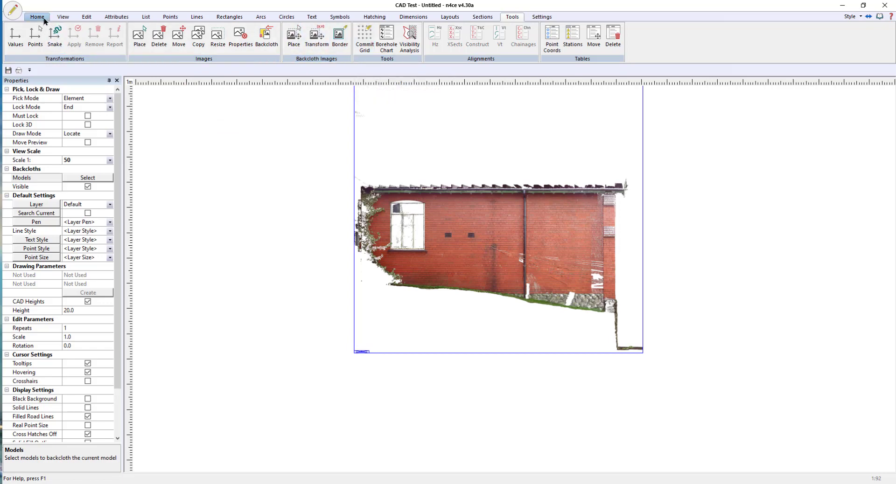
- Delete the small blue annotation at the lower-left corner of the backcloth image's border
click(63, 17)
click(372, 34)
click(392, 83)
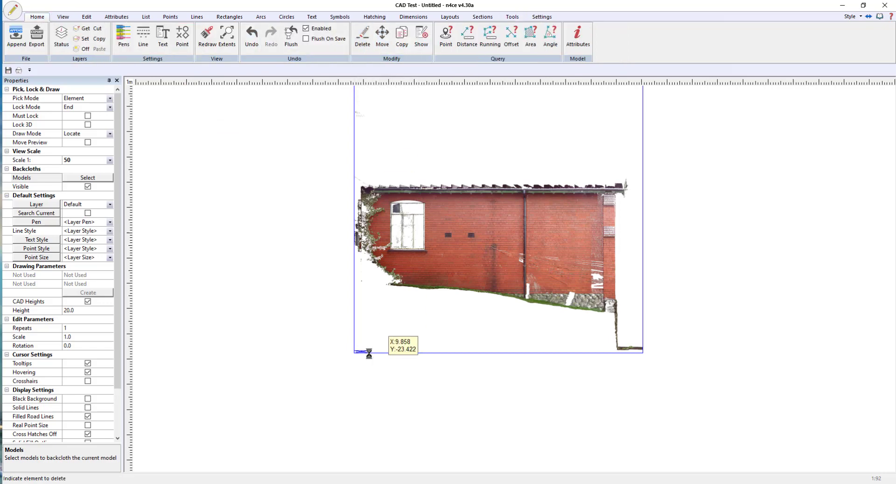
scroll(349, 358, up, 5)
scroll(349, 357, down, 6)
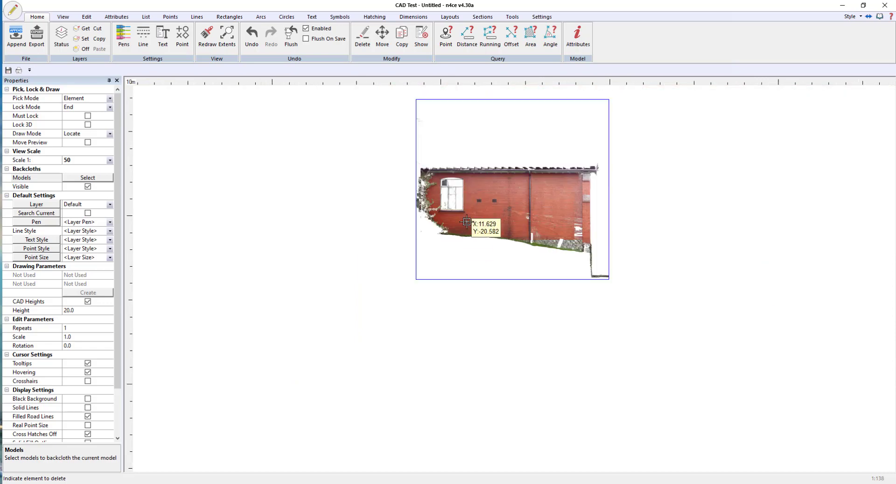
right_click(470, 181)
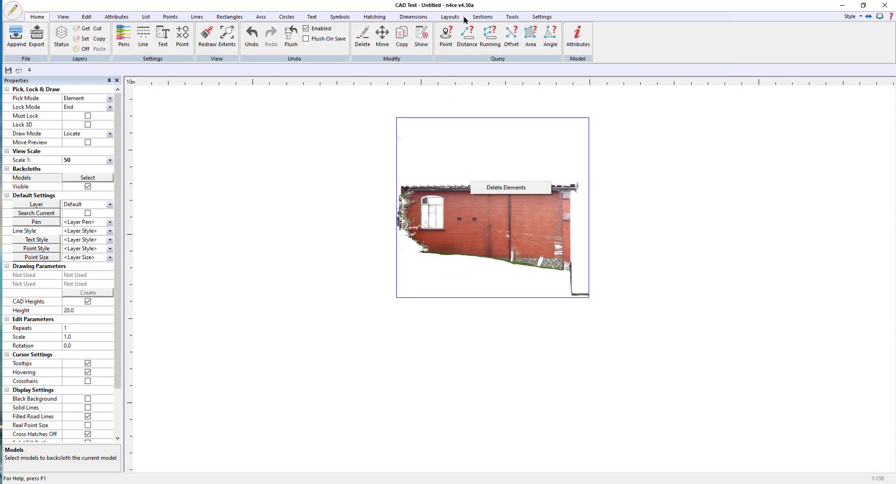
- Start a single section plot of Test Section and set its top of box level to 38
click(485, 17)
click(45, 52)
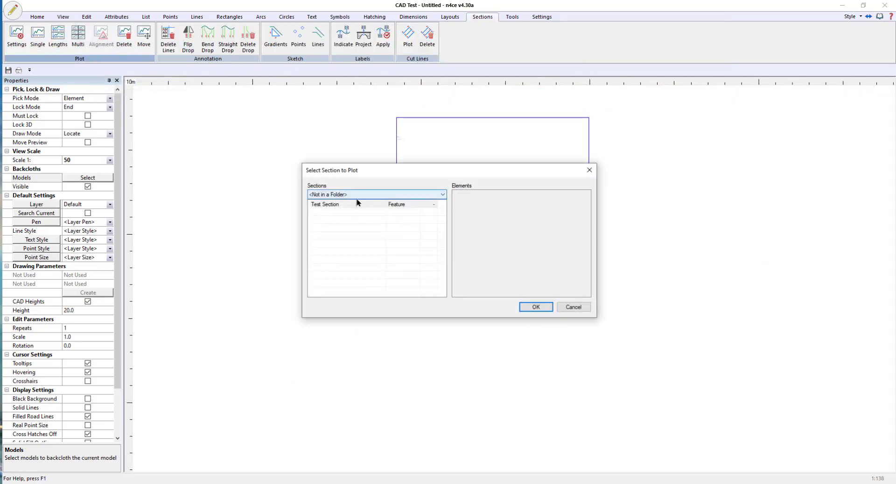
click(358, 204)
click(536, 307)
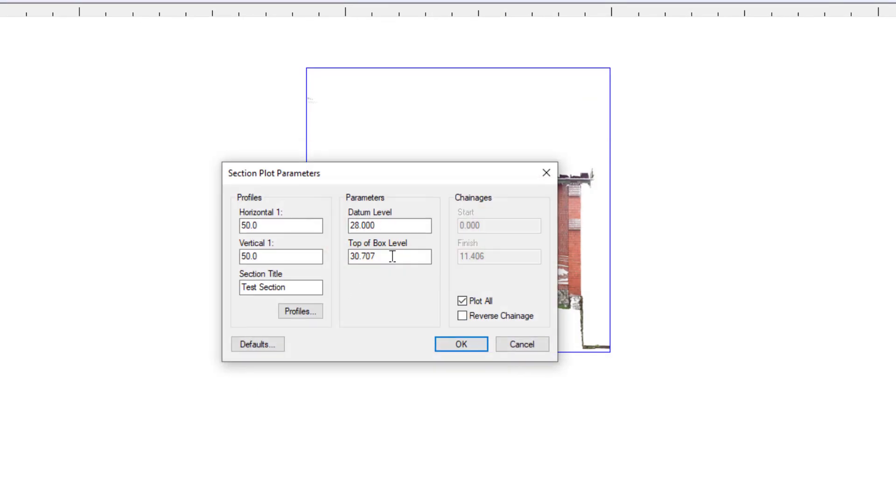
double_click(393, 256)
text(38)
- Turn off profile plotting for BB and set the CL profile's pen to Green
click(313, 316)
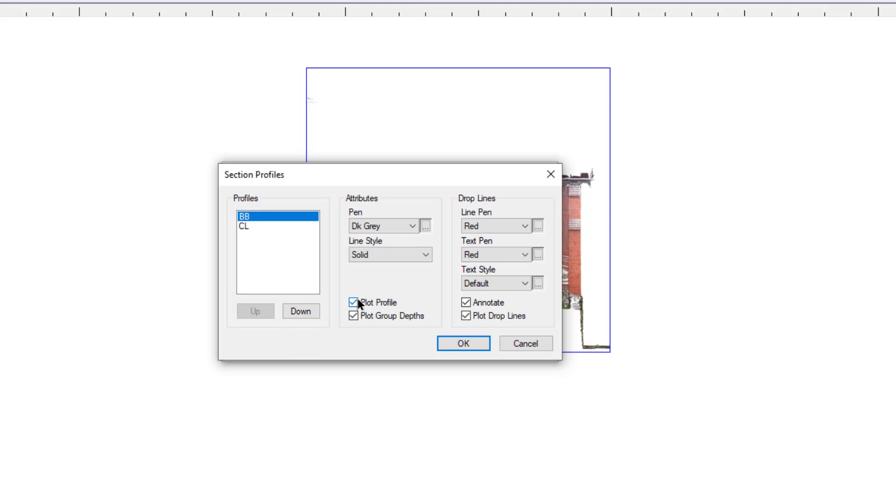
click(355, 301)
click(248, 225)
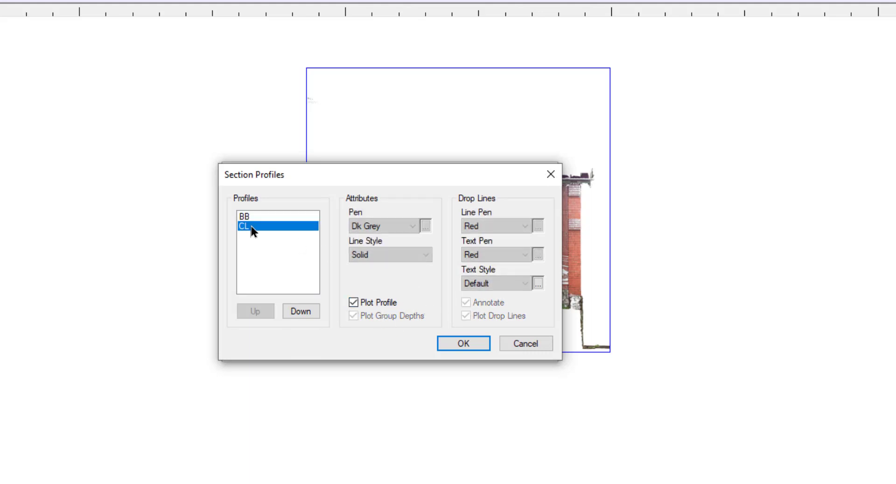
click(379, 226)
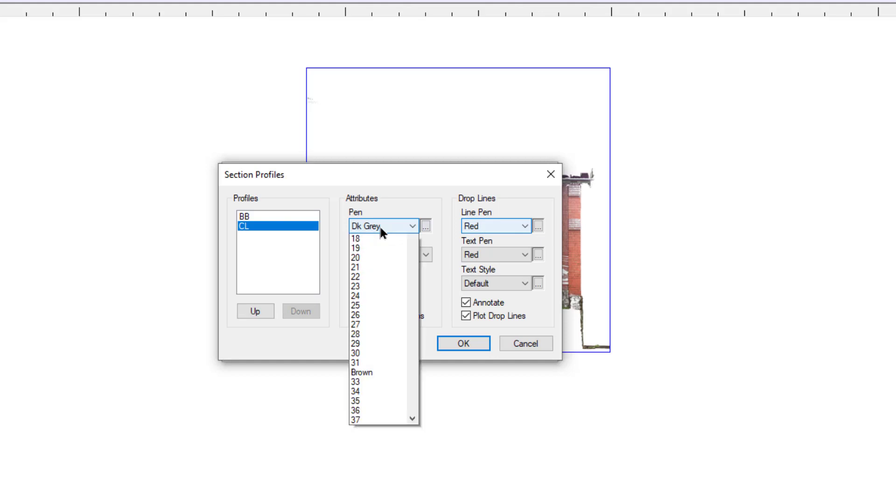
key(g)
click(399, 188)
- Set both the line pen and text pen of the CL drop lines to Dk Grey and accept the profile settings
click(474, 226)
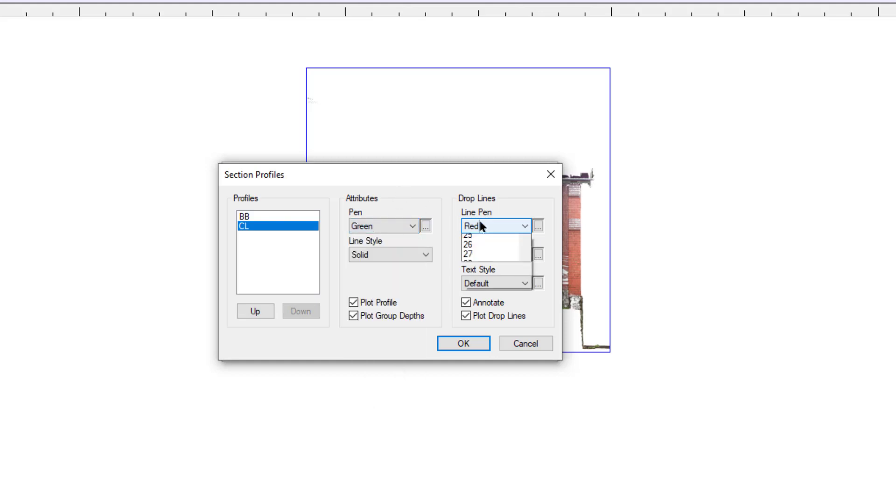
key(d)
click(480, 181)
click(487, 252)
key(d)
click(521, 208)
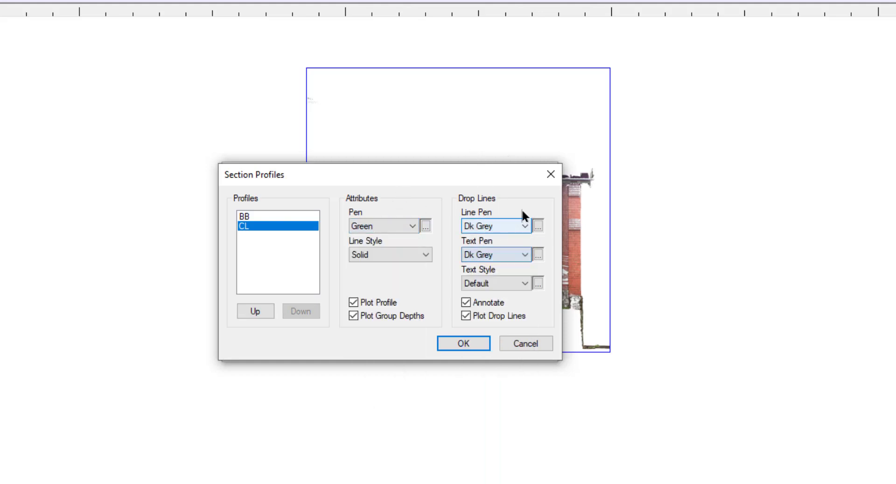
click(467, 340)
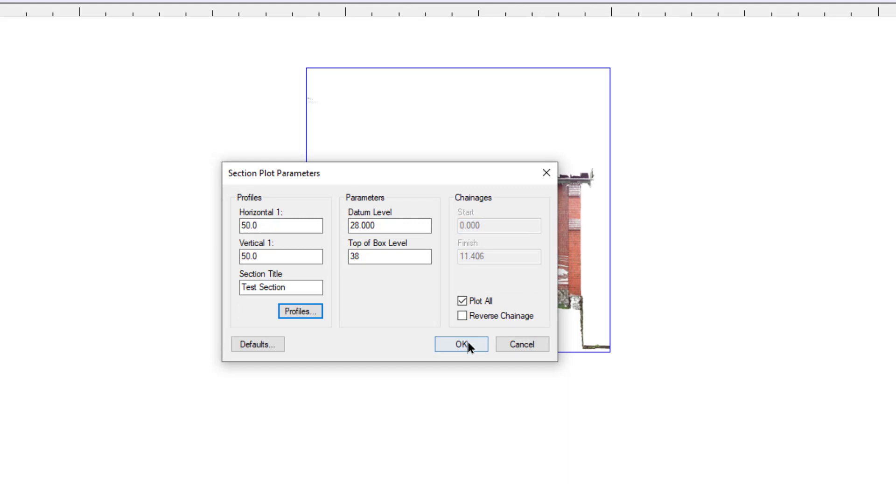
- Create a section plot annotation titled Remark that uses the Remark data and is plotted on the profile
click(258, 345)
click(501, 333)
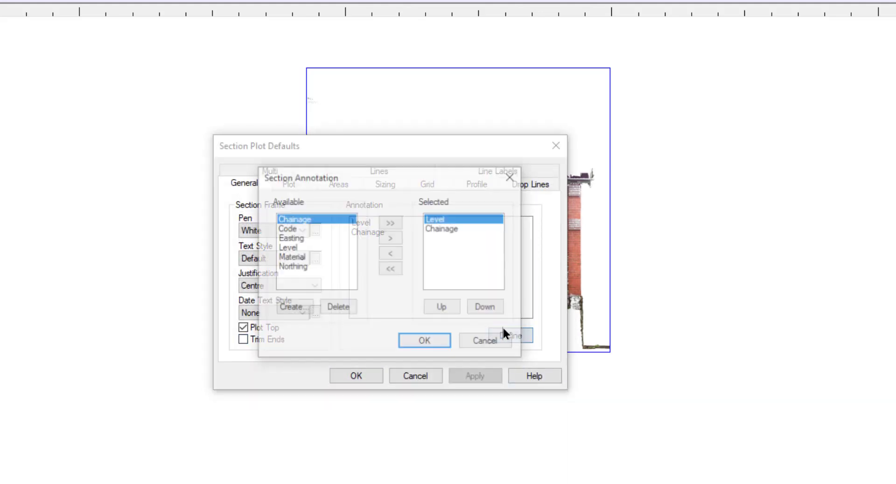
click(296, 309)
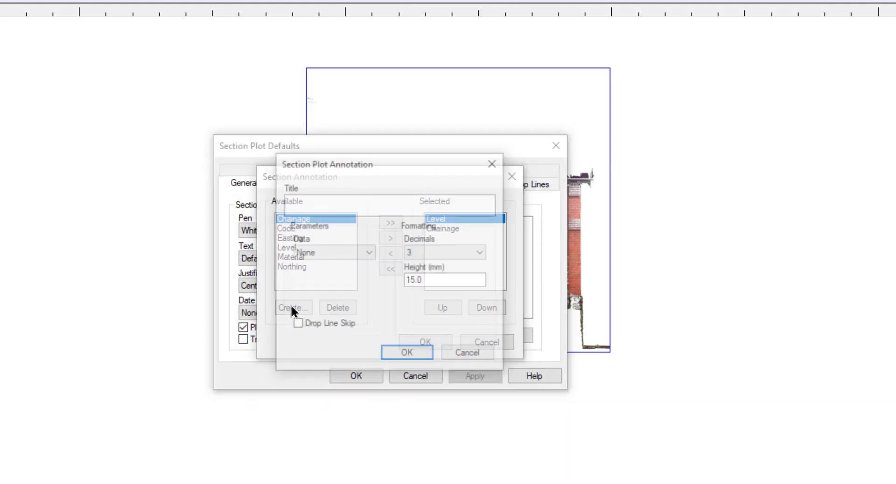
click(320, 207)
text(R)
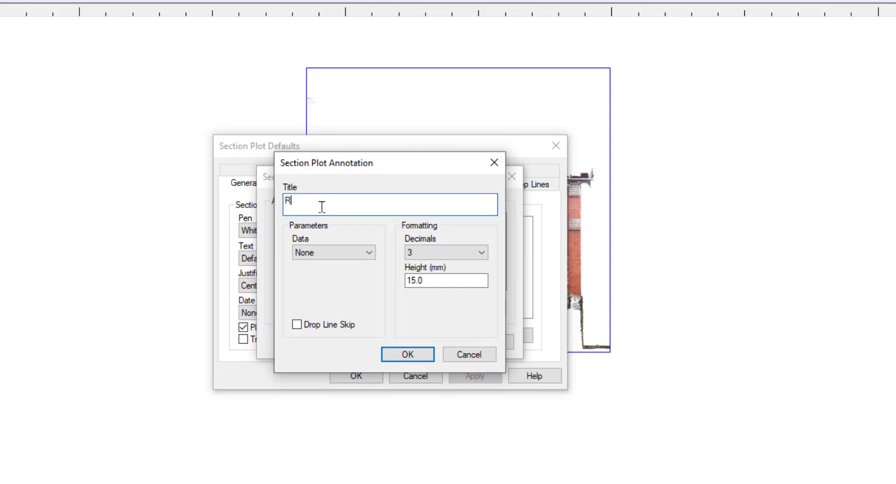
text(emark)
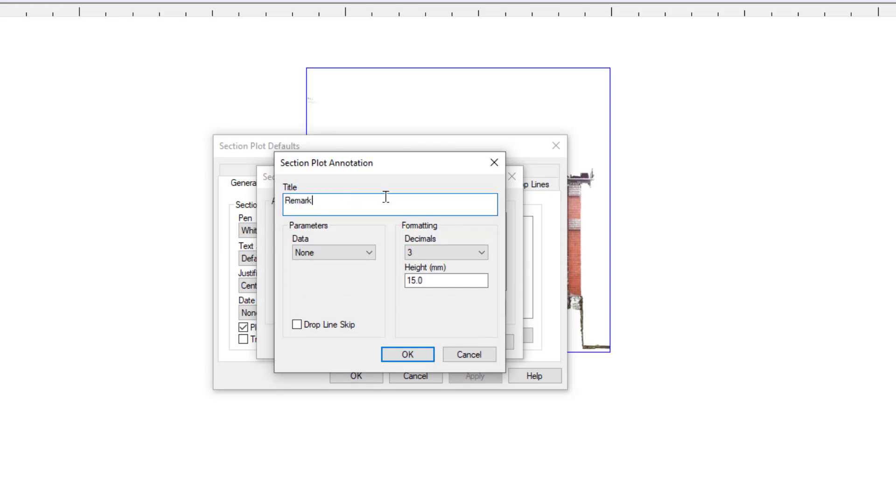
click(331, 258)
click(326, 361)
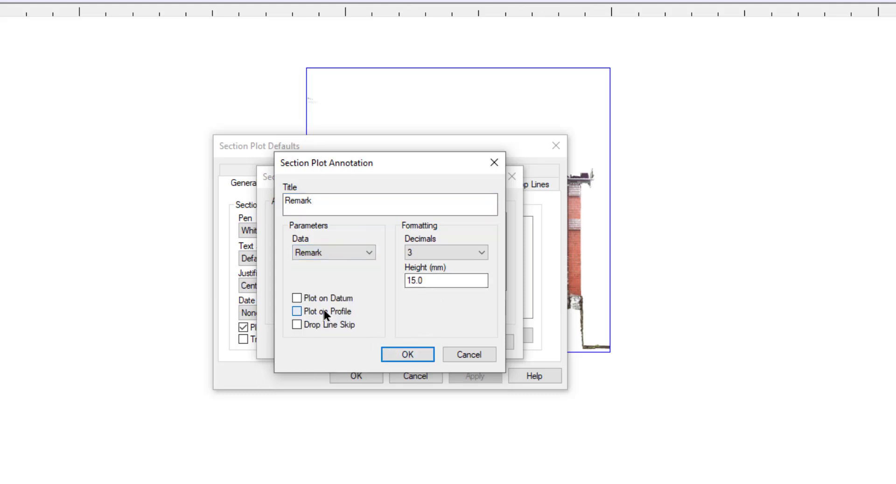
click(416, 353)
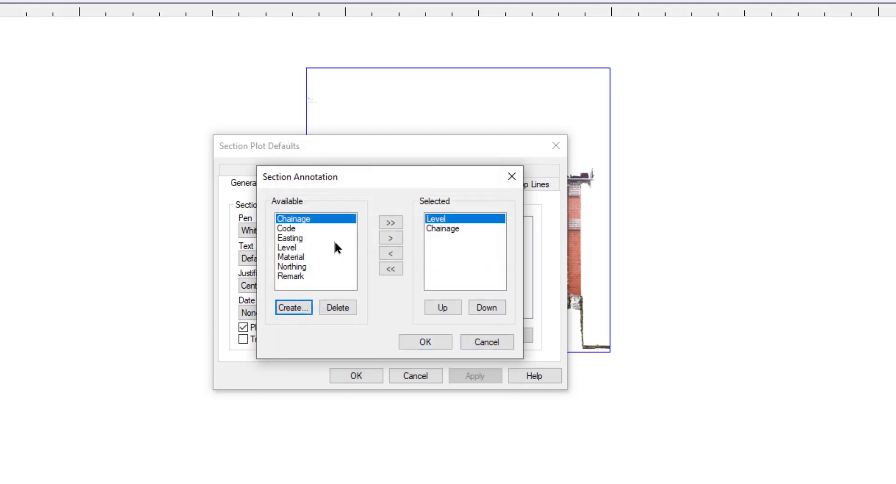
- Add Remark to the selected section annotations, check its settings and accept the section plot defaults
click(291, 276)
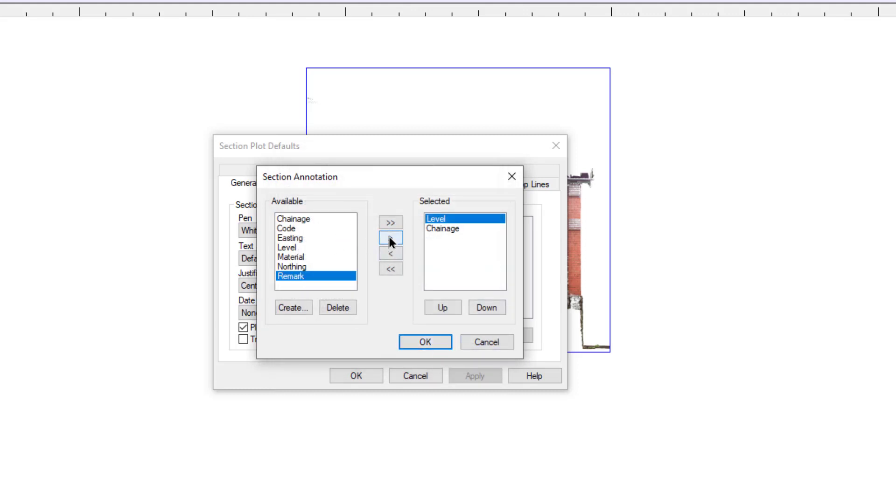
click(389, 239)
double_click(440, 240)
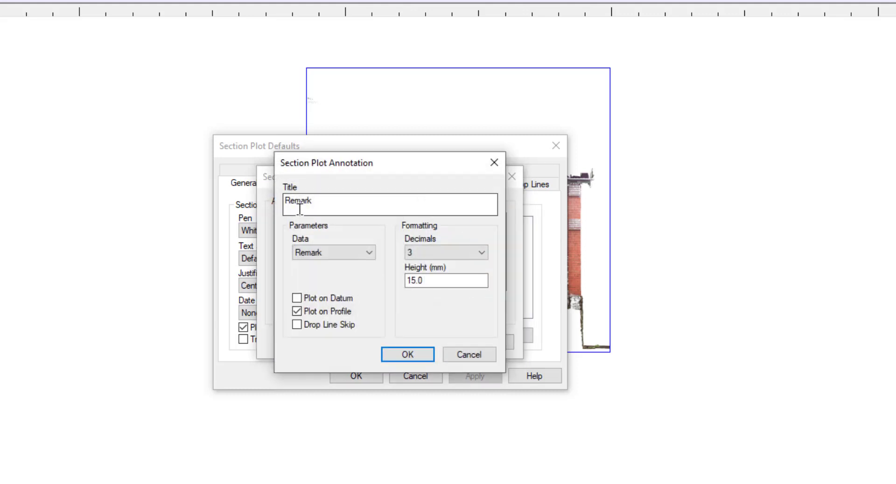
click(414, 357)
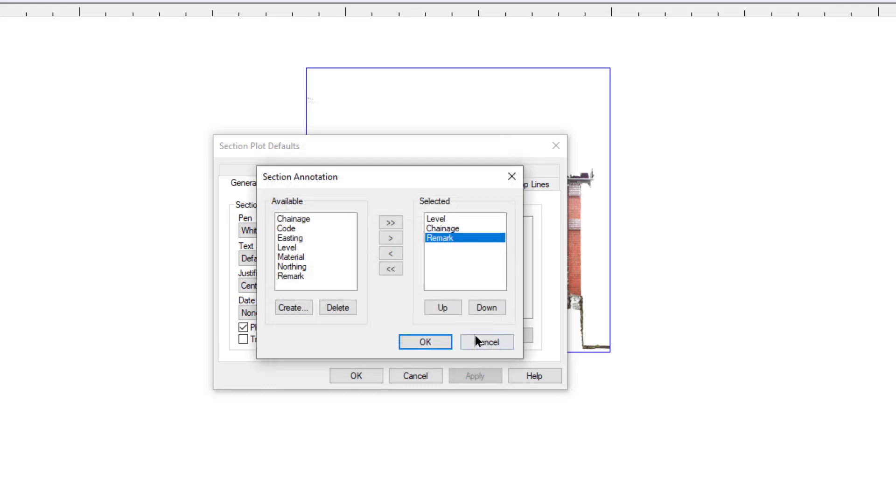
click(424, 343)
click(370, 379)
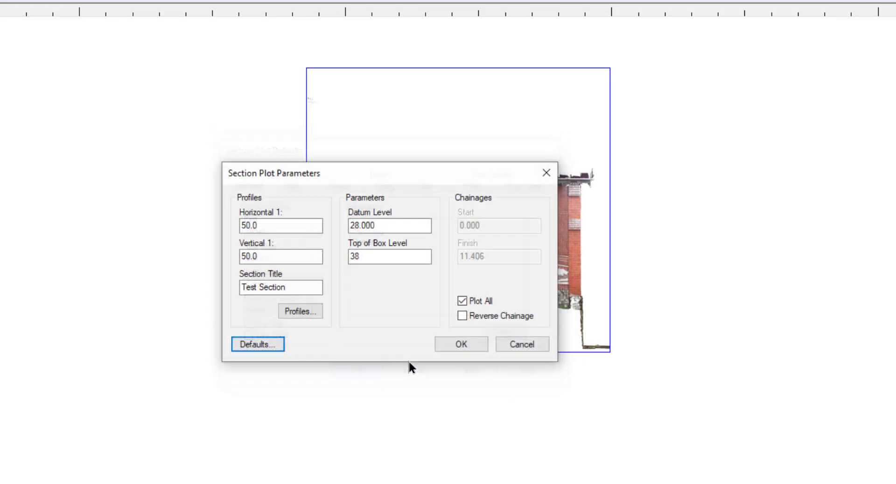
- Plot the section on the layer Test Section, placing it below and to the left of the backcloth image
click(455, 344)
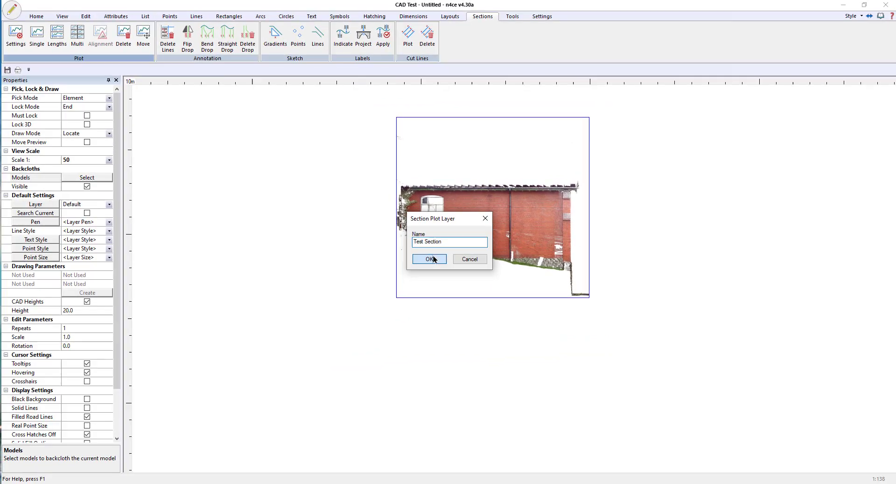
click(372, 466)
middle_drag(367, 397, 435, 309)
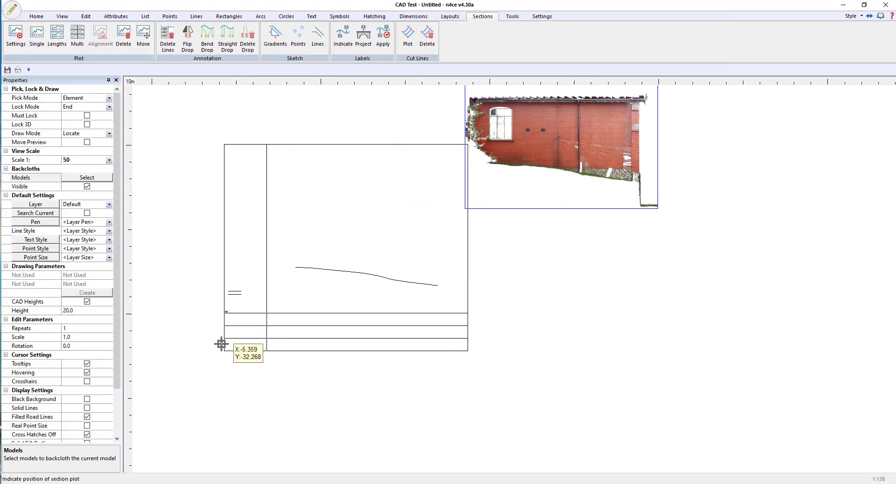
click(207, 348)
scroll(422, 308, up, 5)
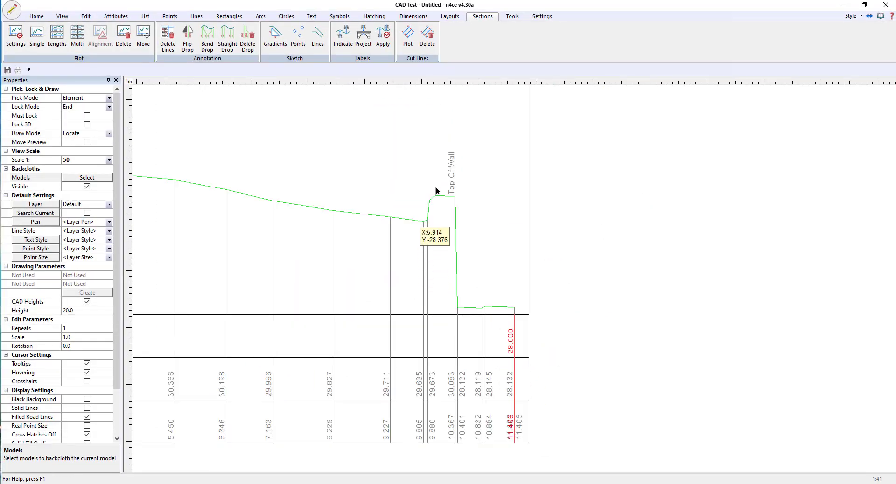
scroll(411, 303, down, 8)
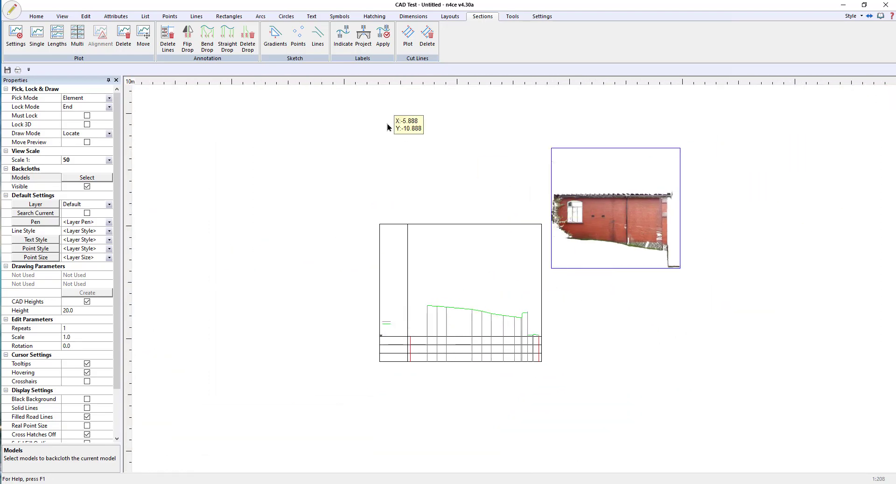
- Move the section plot by its zero-chainage datum point onto the lower-left corner of the backcloth image's border
click(143, 37)
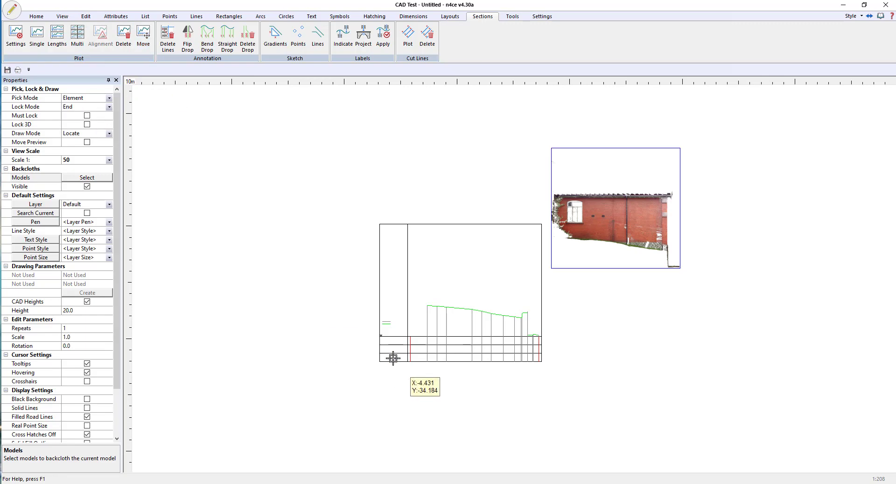
scroll(410, 347, up, 13)
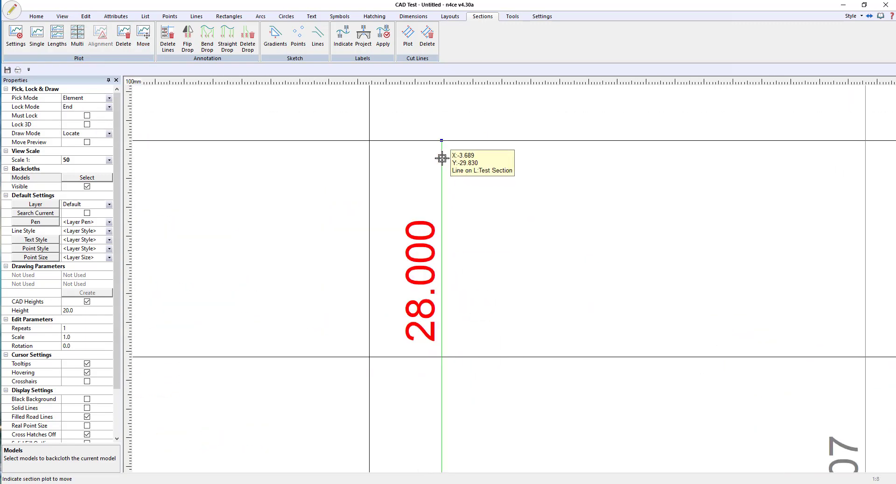
click(442, 162)
scroll(556, 190, down, 10)
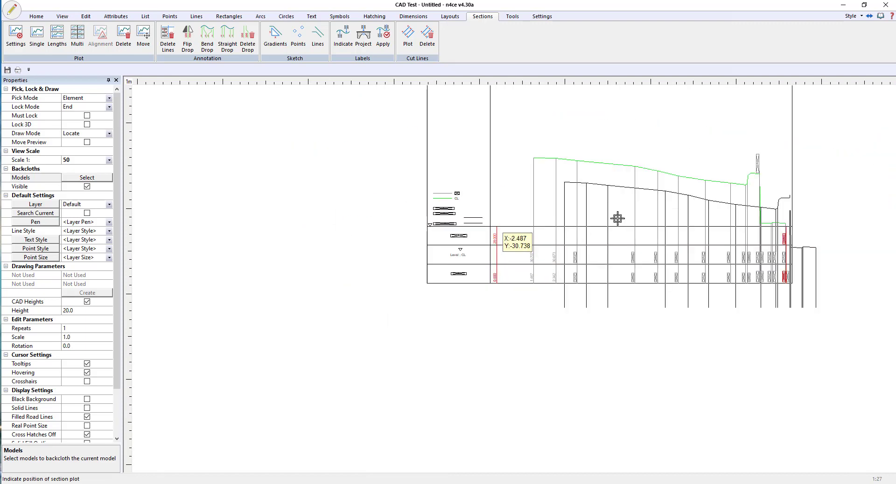
scroll(586, 235, up, 4)
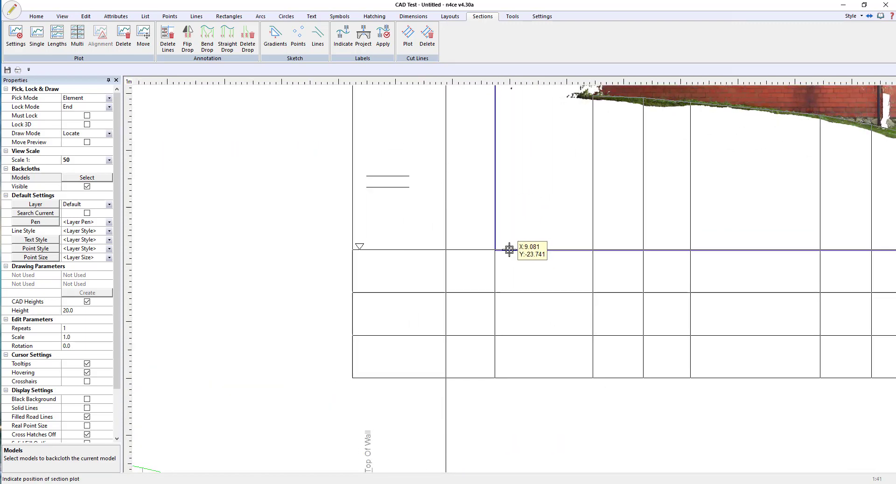
click(542, 275)
scroll(555, 284, down, 4)
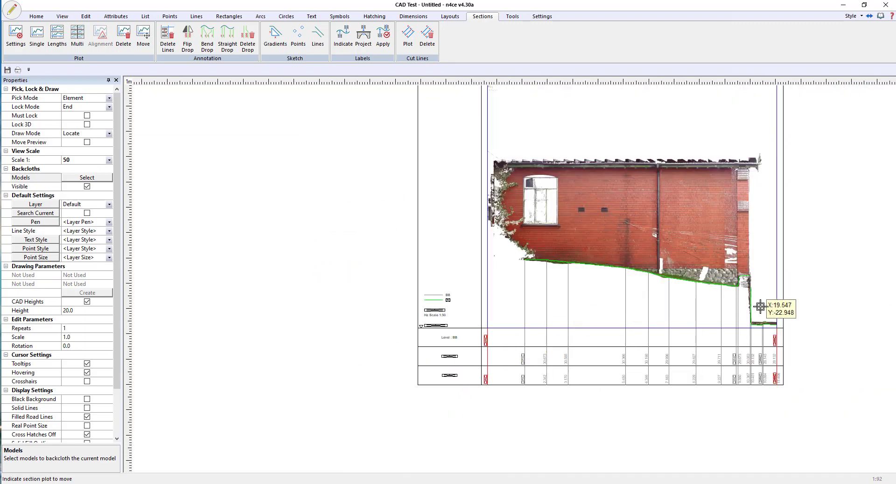
right_click(219, 118)
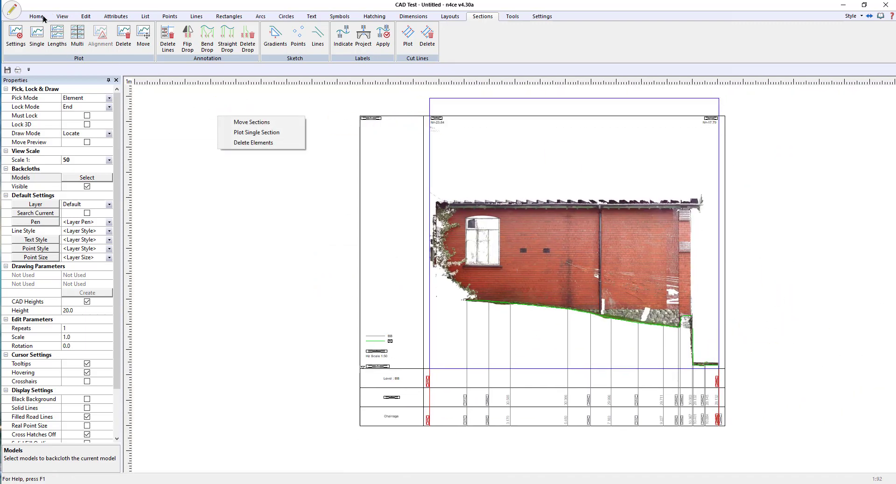
- Delete the blue border around the backcloth image
click(42, 17)
click(362, 35)
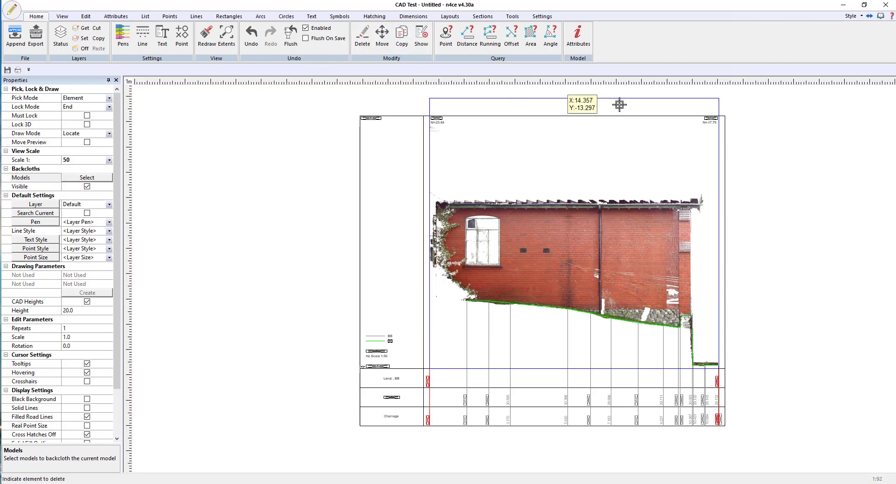
scroll(771, 120, up, 2)
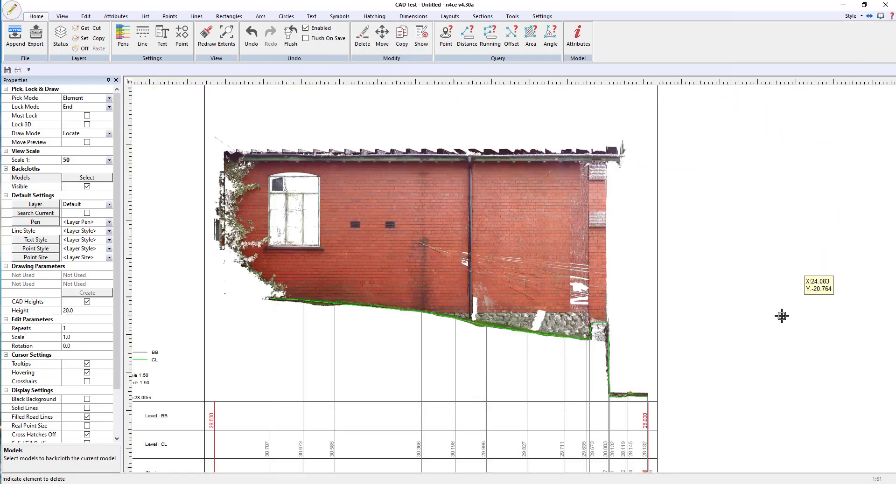
middle_drag(625, 399, 646, 334)
mouse_move(737, 308)
middle_down()
mouse_move(772, 287)
mouse_move(831, 318)
middle_up()
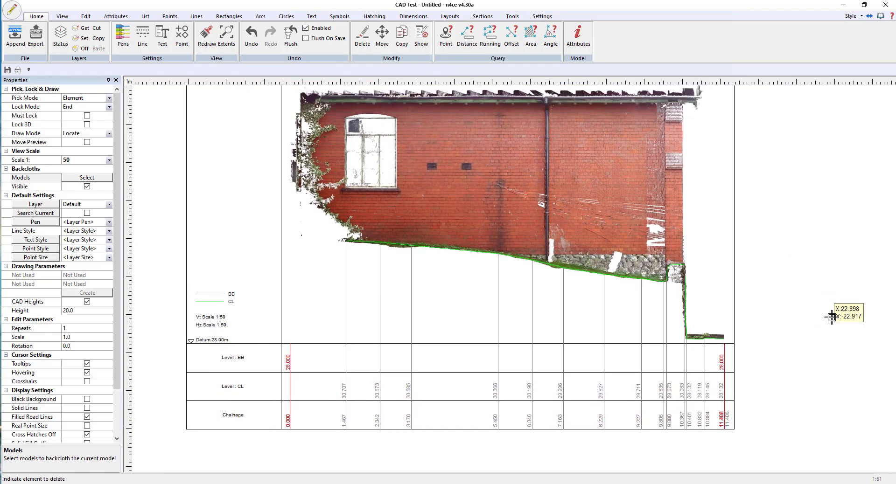
middle_drag(791, 262, 810, 285)
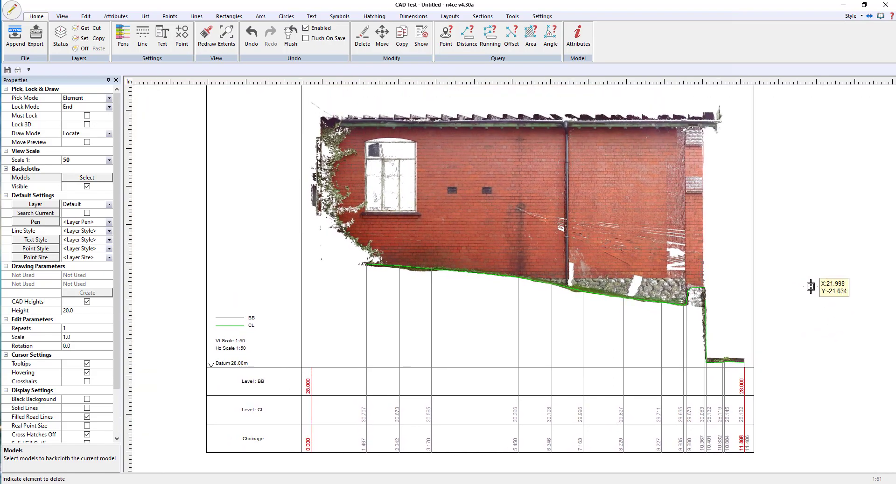